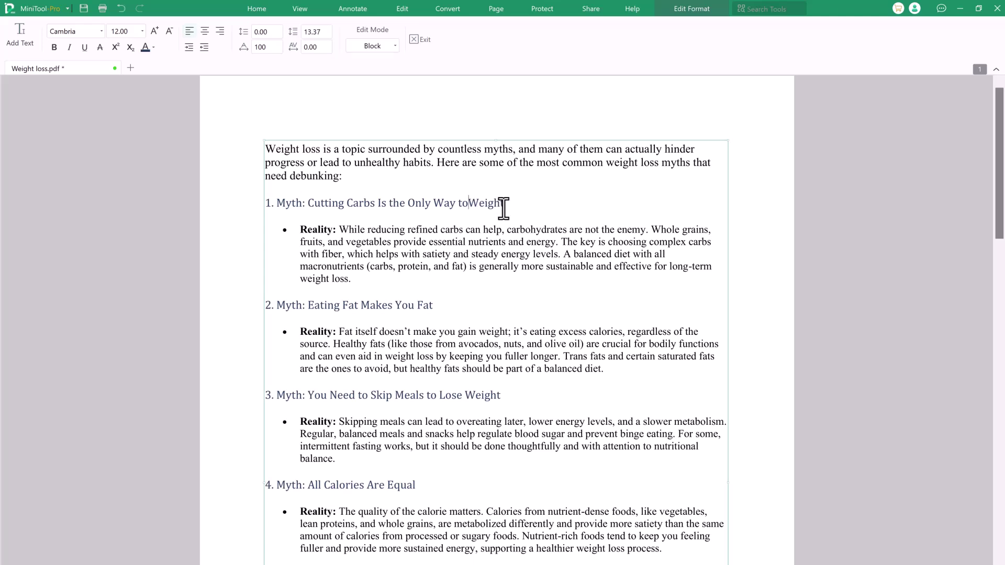
{"action": "key", "text": "BackSpace"}
{"action": "key", "text": "BackSpace"}
Step: Reword the first myth heading to 'Decrease Weight' and place two SIGN HERE stamps
{"action": "type", "text": "to Decrease"}
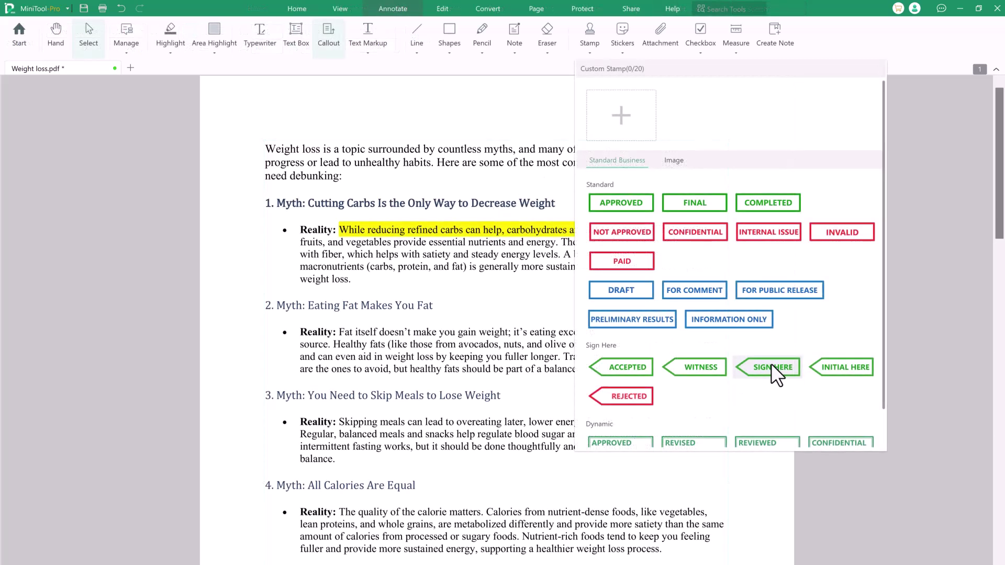
{"action": "left_click", "coordinate": [771, 363]}
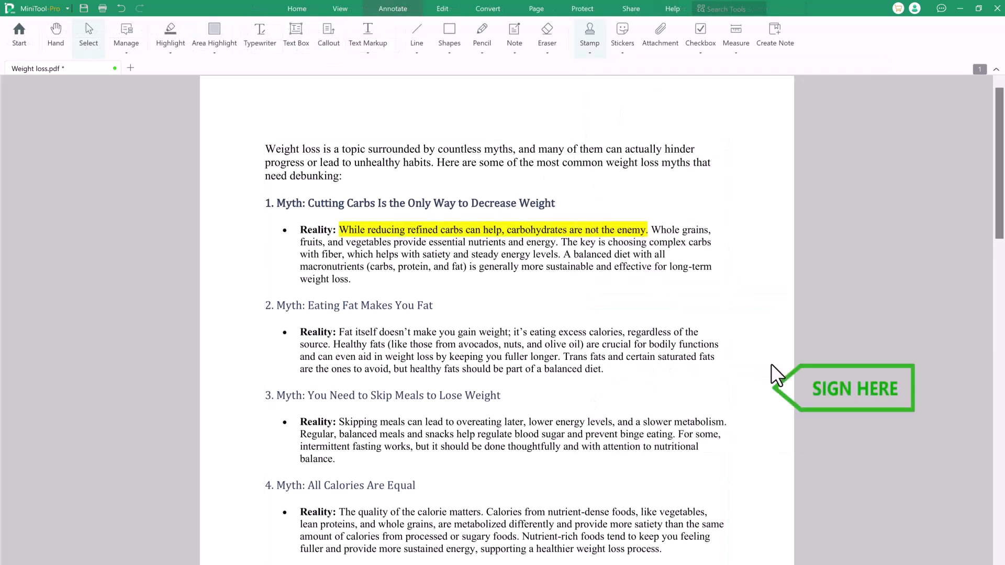
{"action": "left_click", "coordinate": [638, 389]}
{"action": "scroll", "coordinate": [595, 400], "scroll_direction": "down", "scroll_amount": 10}
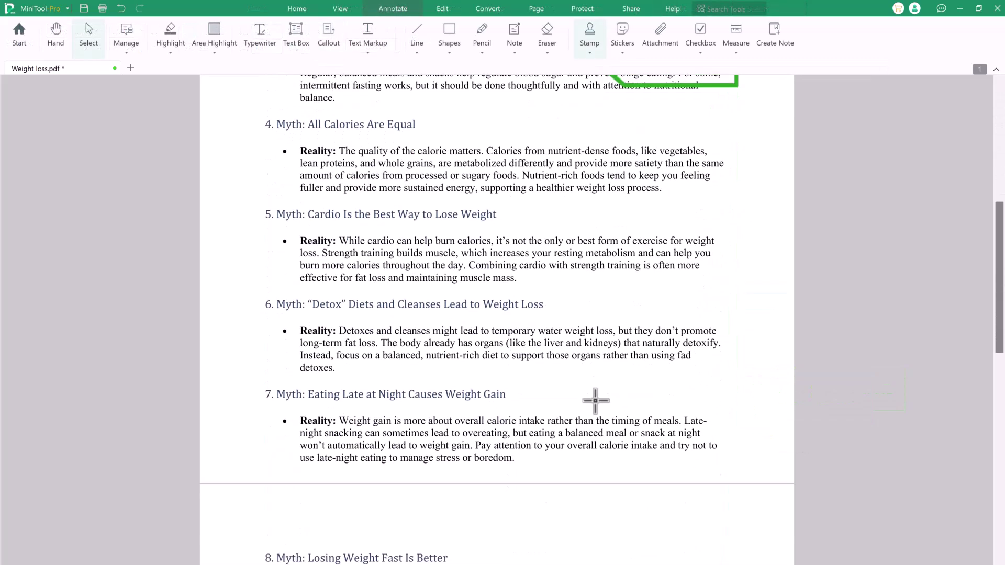
{"action": "scroll", "coordinate": [601, 511], "scroll_direction": "down", "scroll_amount": 8}
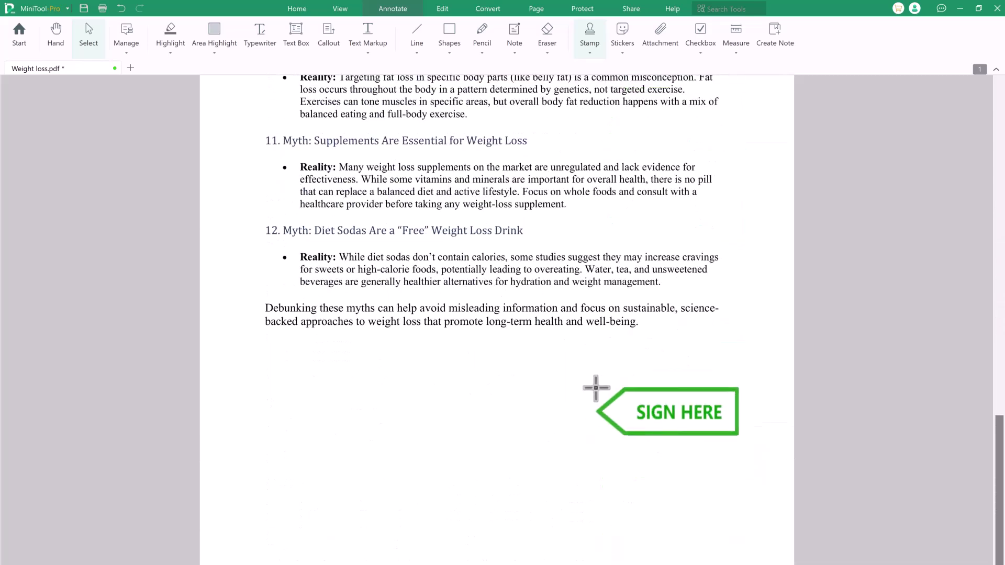
{"action": "left_click", "coordinate": [595, 387]}
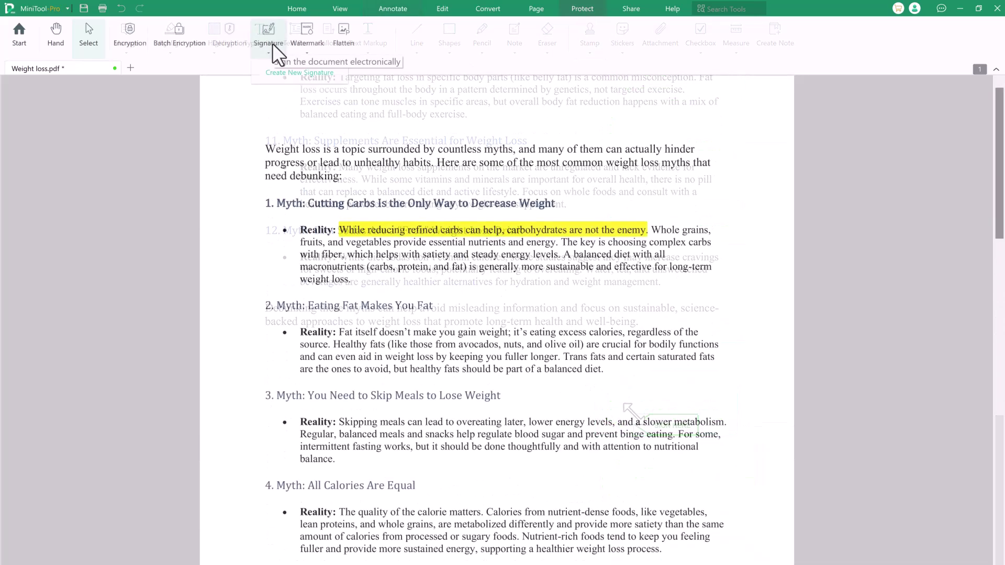
Step: Draw a freehand signature as a new signature, then try the Type, Image and Camera options
{"action": "left_click", "coordinate": [272, 43]}
{"action": "left_click", "coordinate": [281, 76]}
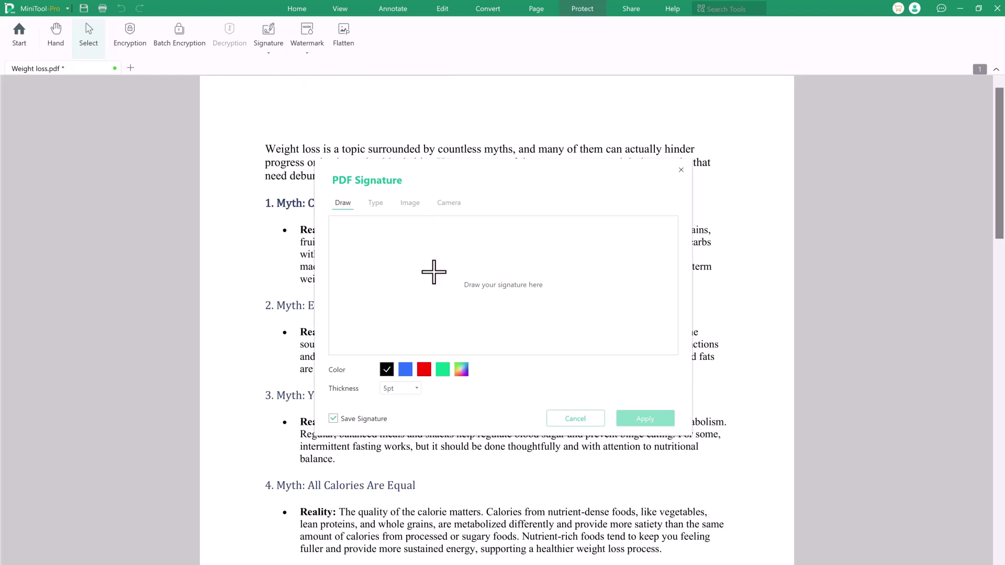
{"action": "mouse_move", "coordinate": [434, 272]}
{"action": "left_mouse_down"}
{"action": "mouse_move", "coordinate": [438, 256]}
{"action": "mouse_move", "coordinate": [447, 262]}
{"action": "mouse_move", "coordinate": [434, 272]}
{"action": "mouse_move", "coordinate": [503, 277]}
{"action": "left_mouse_up"}
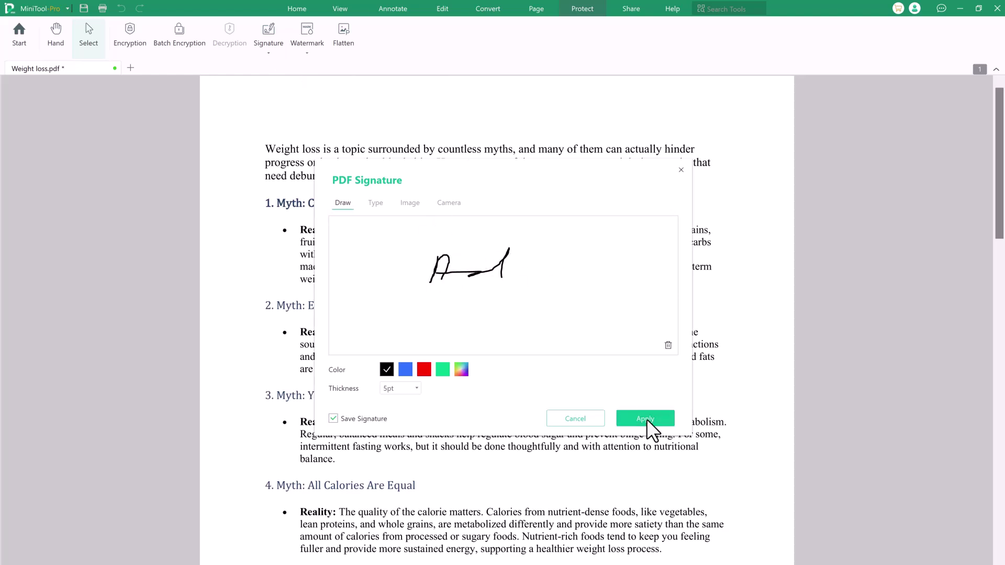
{"action": "left_click", "coordinate": [376, 203]}
{"action": "left_click", "coordinate": [410, 202]}
{"action": "left_click", "coordinate": [448, 203]}
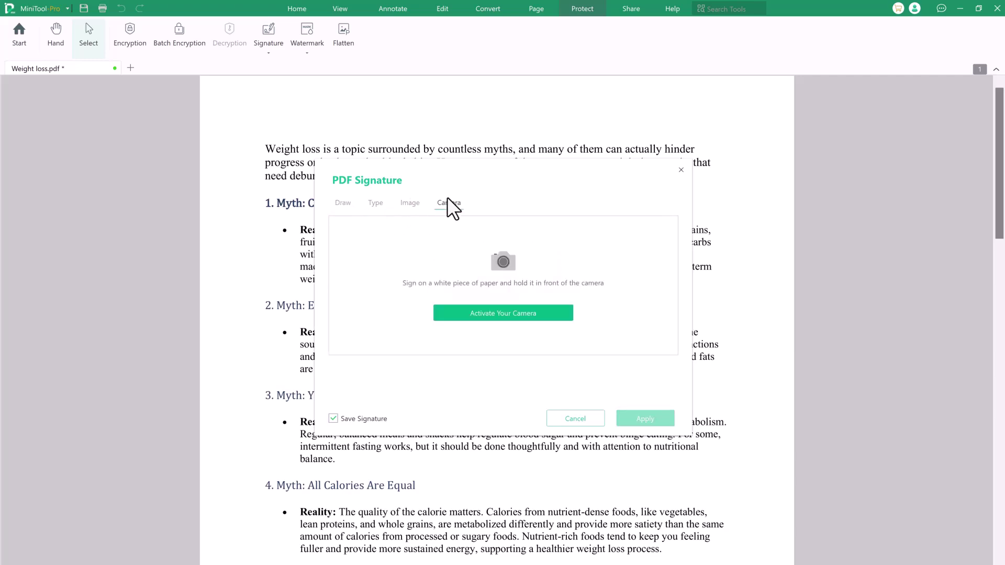
{"action": "left_click", "coordinate": [376, 202]}
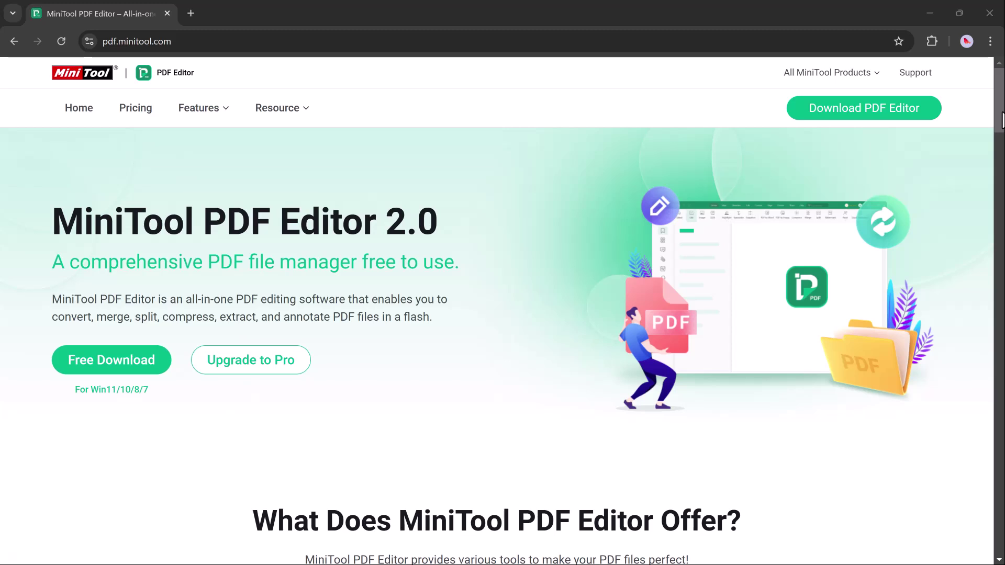
Step: Scroll the pdf.minitool.com product page from the hero section down to the footer
{"action": "scroll", "coordinate": [1001, 119], "scroll_direction": "down", "scroll_amount": 6}
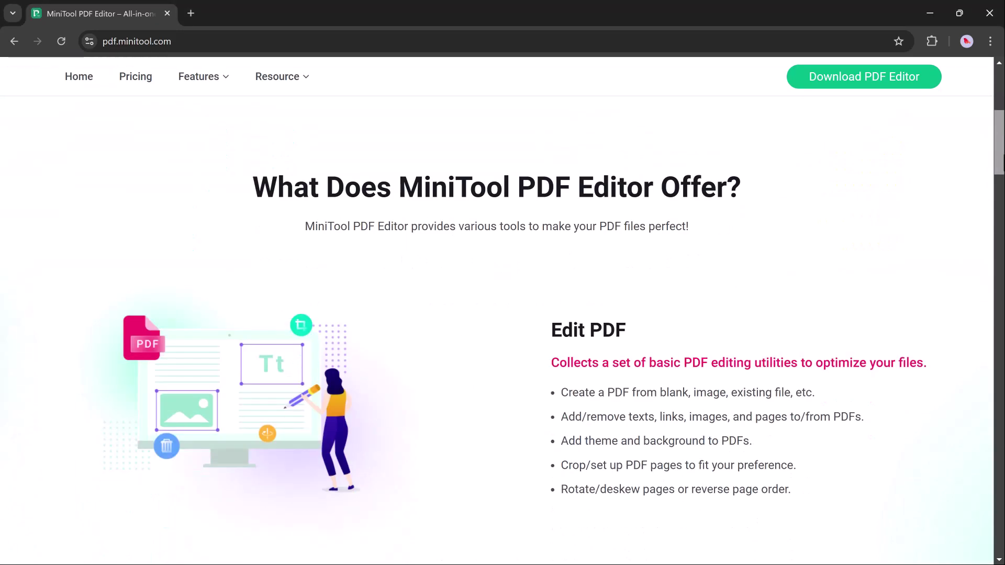
{"action": "scroll", "coordinate": [497, 314], "scroll_direction": "down", "scroll_amount": 5}
{"action": "scroll", "coordinate": [497, 314], "scroll_direction": "down", "scroll_amount": 8}
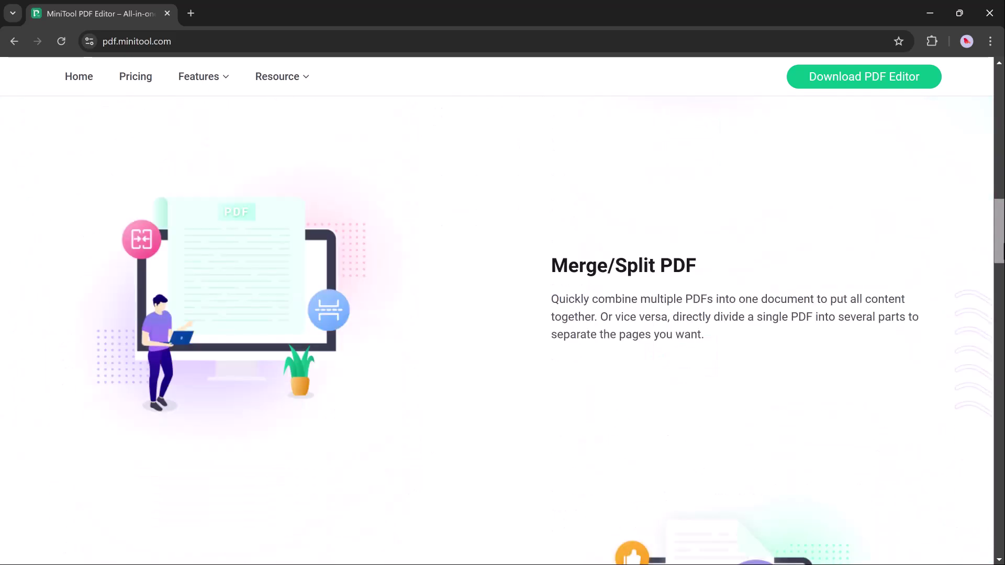
{"action": "scroll", "coordinate": [497, 324], "scroll_direction": "down", "scroll_amount": 15}
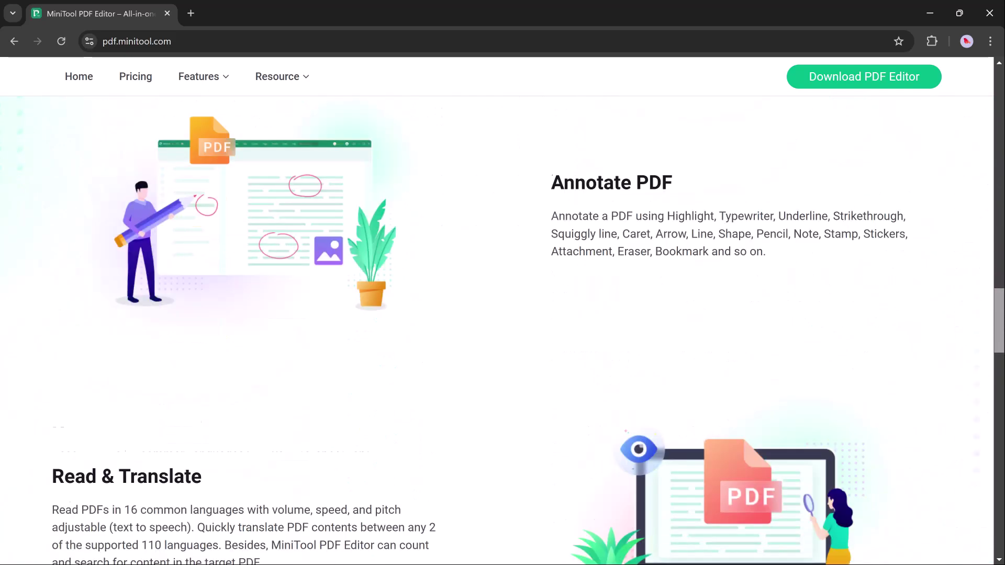
{"action": "scroll", "coordinate": [497, 324], "scroll_direction": "down", "scroll_amount": 6}
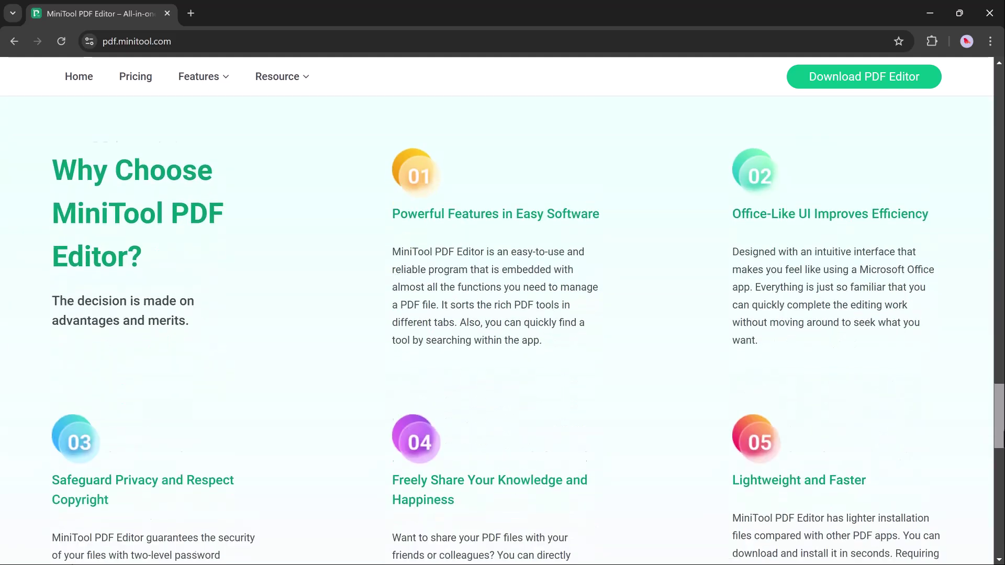
{"action": "scroll", "coordinate": [497, 324], "scroll_direction": "down", "scroll_amount": 9}
{"action": "scroll", "coordinate": [497, 325], "scroll_direction": "down", "scroll_amount": 4}
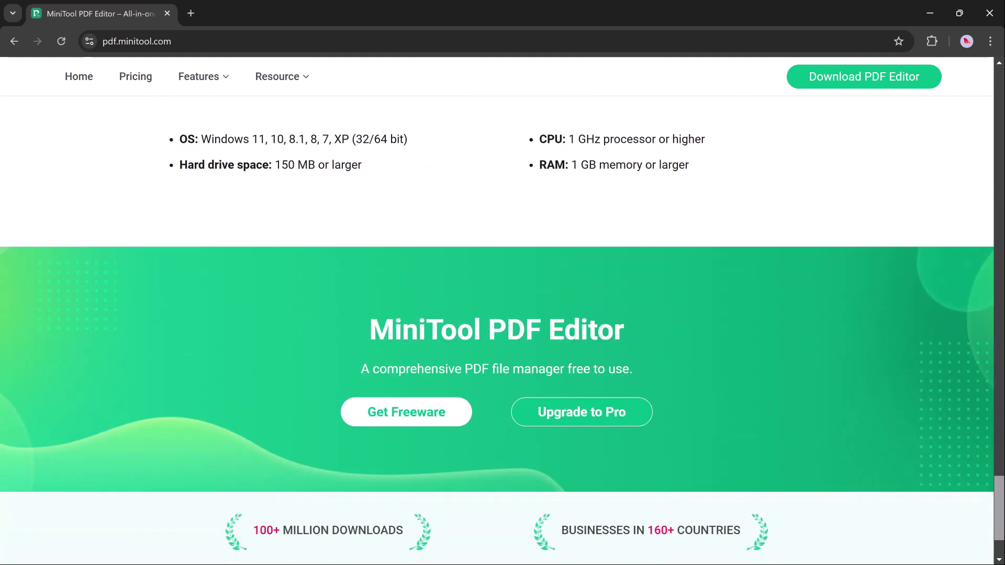
{"action": "scroll", "coordinate": [497, 324], "scroll_direction": "down", "scroll_amount": 2}
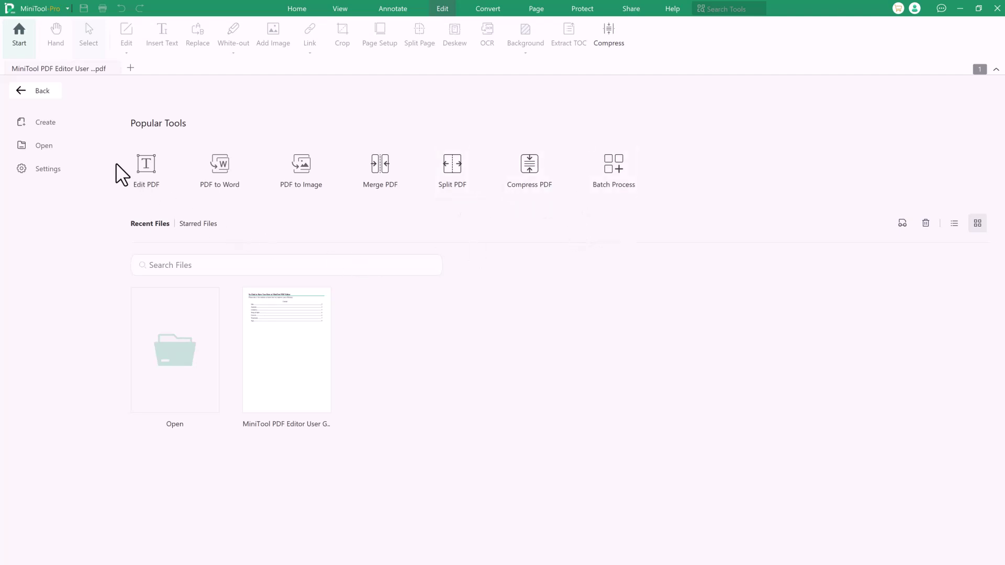
Step: Browse for Weight loss.pdf from the Start page and open it
{"action": "left_click", "coordinate": [147, 170]}
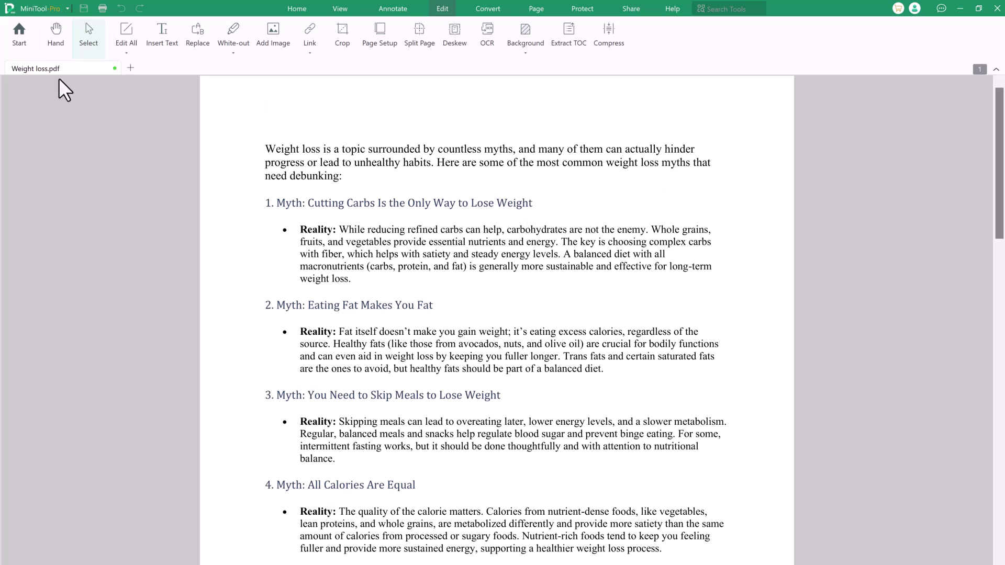
Step: Using Edit All, replace 'Lose' with 'Decrease' in the first myth heading
{"action": "left_click", "coordinate": [124, 31]}
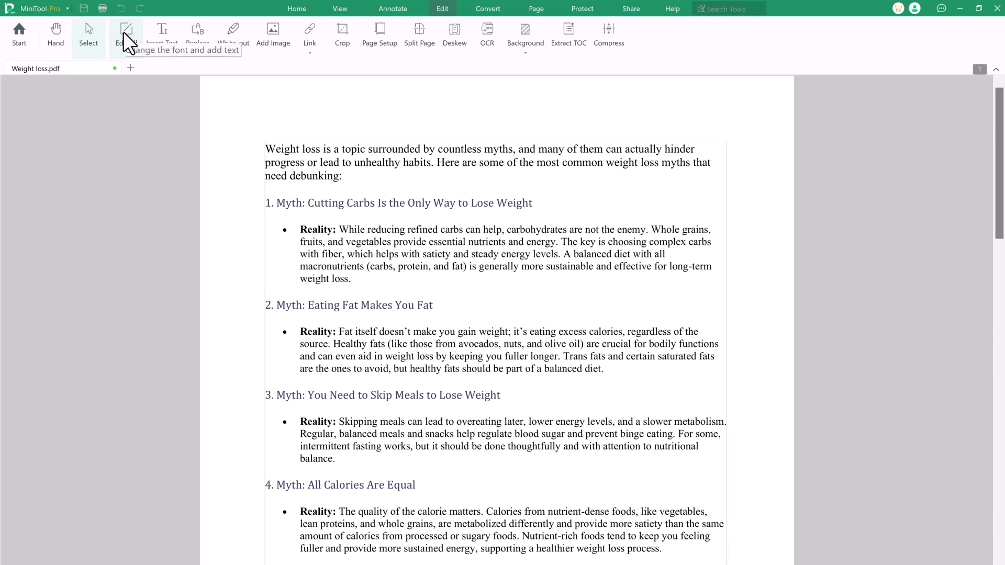
{"action": "left_click", "coordinate": [506, 205]}
{"action": "left_click", "coordinate": [497, 203]}
{"action": "key", "text": "BackSpace"}
{"action": "key", "text": "BackSpace"}
{"action": "key", "text": "BackSpace"}
{"action": "key", "text": "BackSpace"}
{"action": "key", "text": "BackSpace"}
{"action": "key", "text": "BackSpace"}
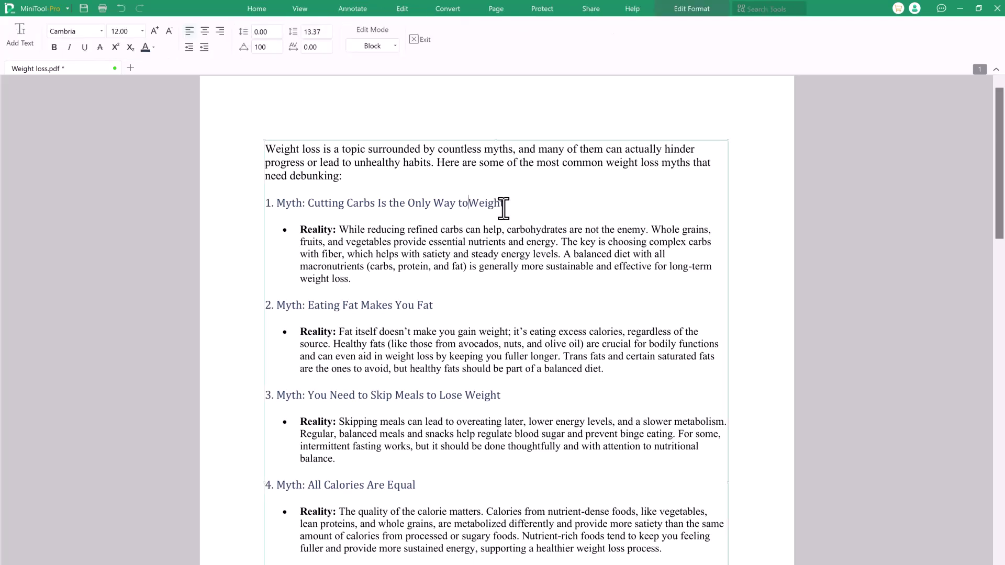
{"action": "type", "text": "Decrease"}
{"action": "left_click", "coordinate": [625, 229]}
Step: Make the whole 'Cutting Carbs Is the Only Way to Decrease Weight' heading bold
{"action": "left_click_drag", "start_coordinate": [554, 203], "coordinate": [263, 201]}
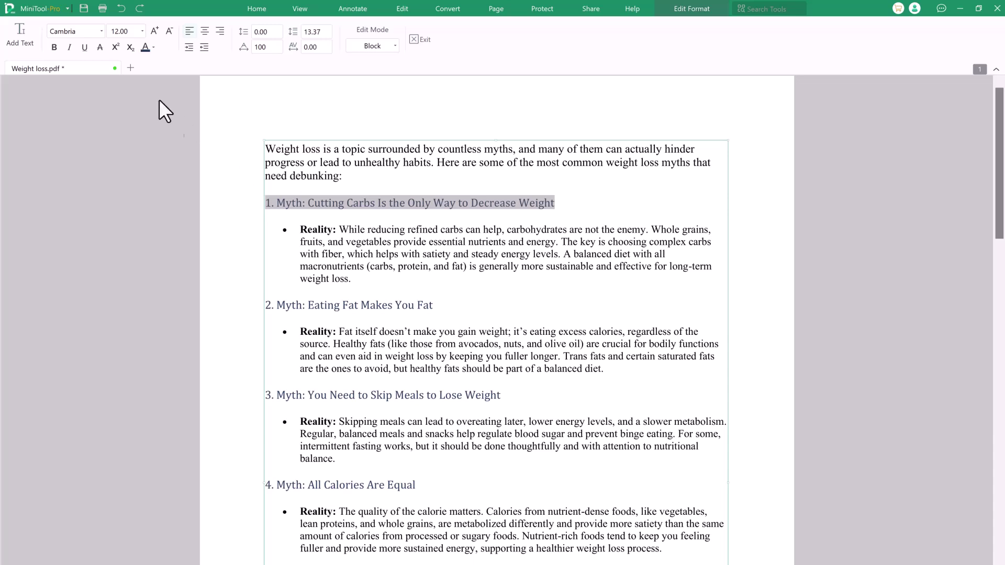
{"action": "left_click", "coordinate": [54, 47]}
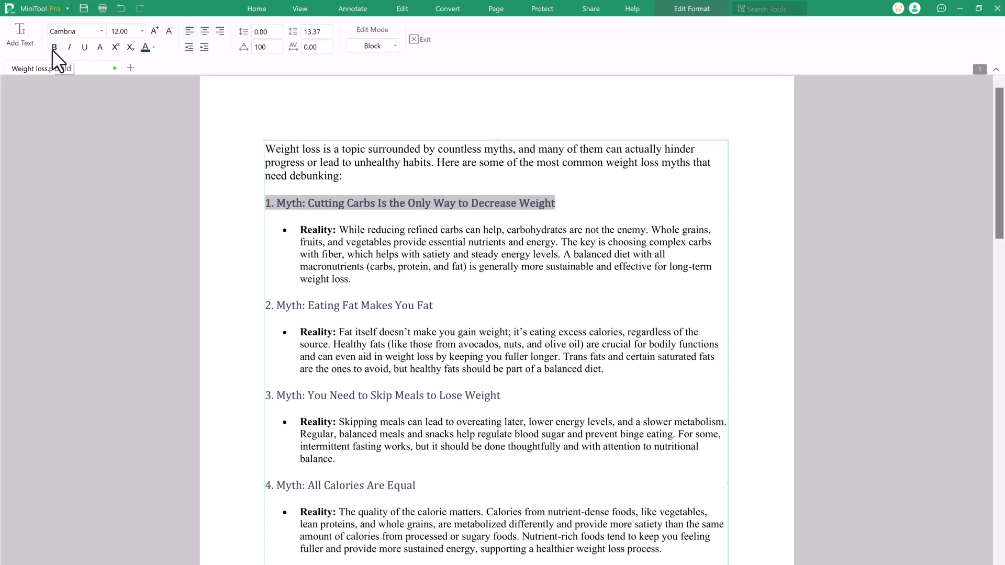
{"action": "left_click", "coordinate": [422, 161]}
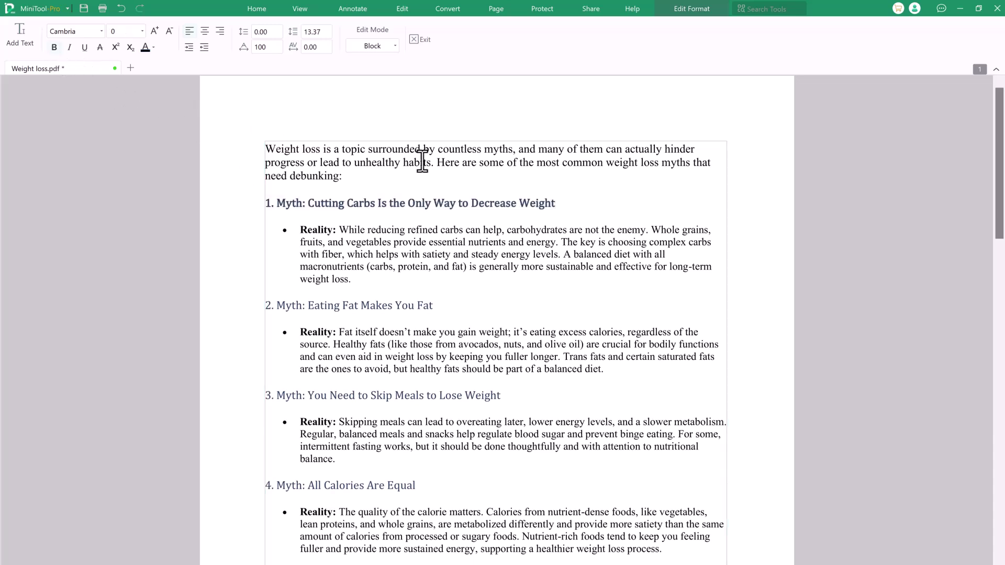
{"action": "left_click", "coordinate": [432, 272]}
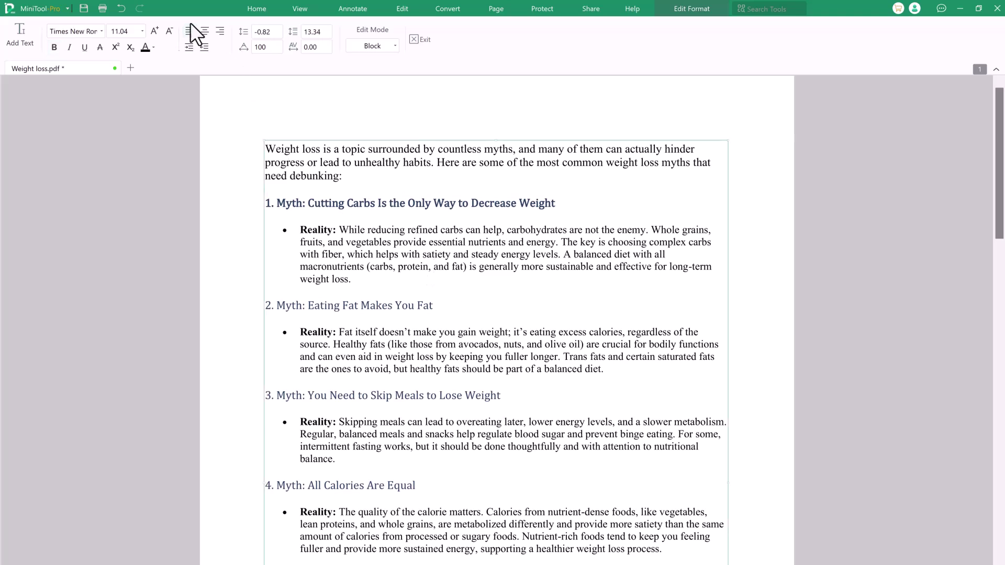
{"action": "left_click", "coordinate": [396, 12]}
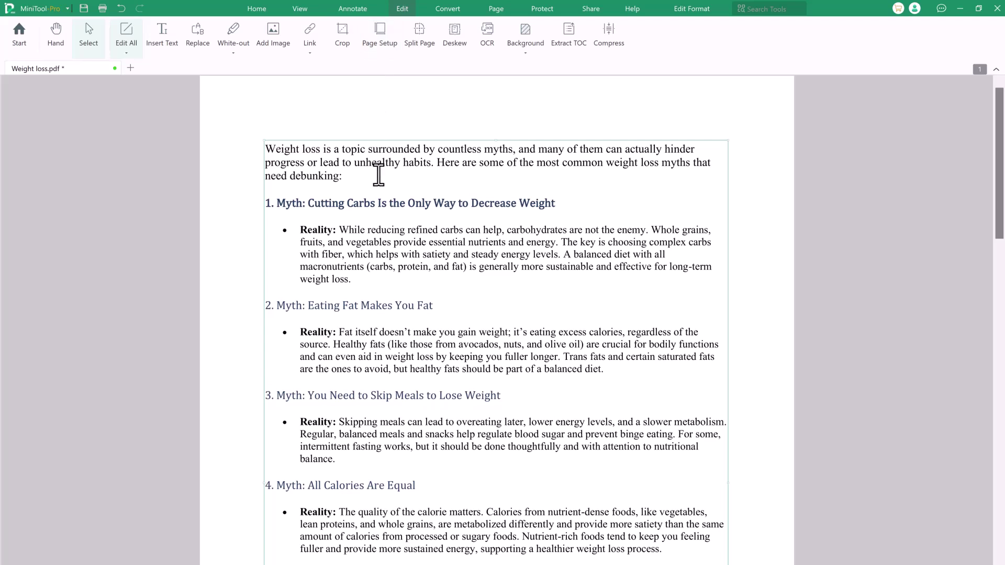
Step: Highlight 'While reducing refined carbs can help, carbohydrates are not the enemy.' in yellow
{"action": "left_click", "coordinate": [425, 122]}
{"action": "left_click", "coordinate": [385, 7]}
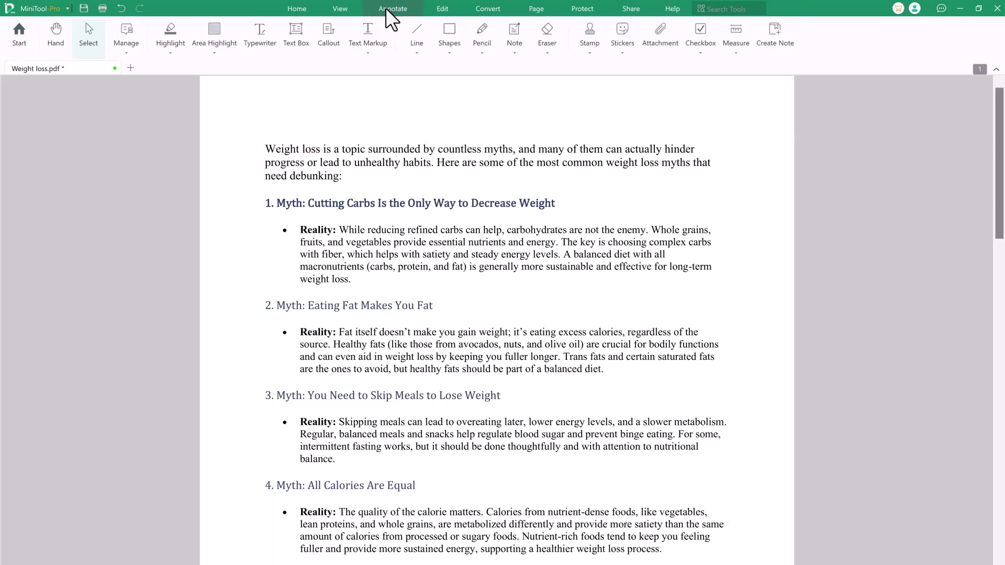
{"action": "left_click", "coordinate": [162, 35]}
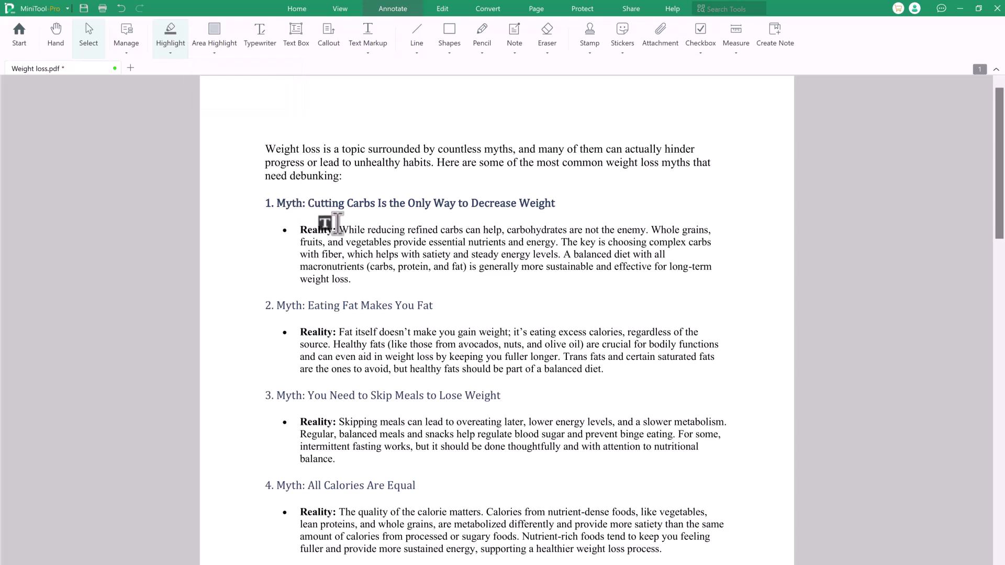
{"action": "left_click_drag", "start_coordinate": [339, 226], "coordinate": [646, 229]}
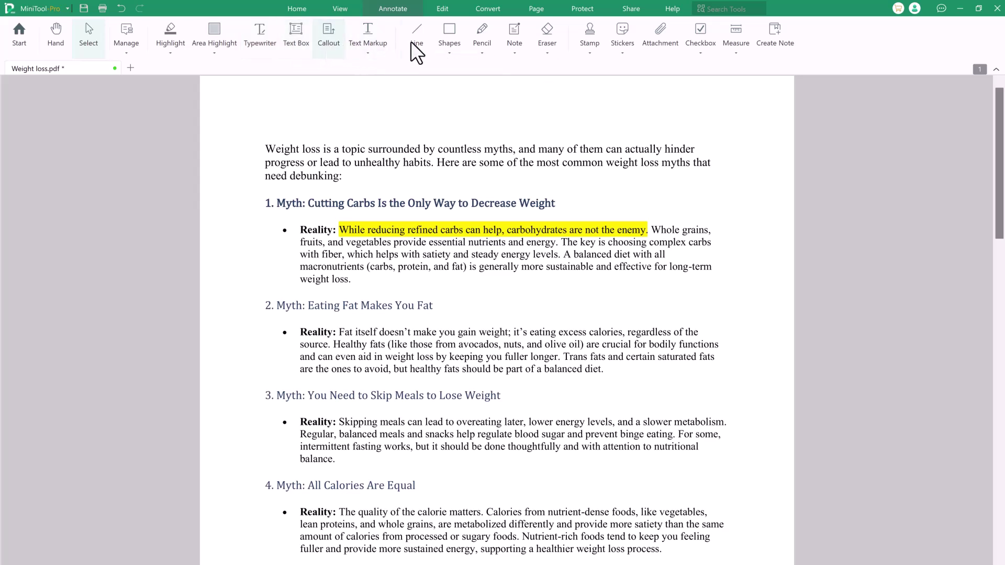
Step: Pick the SIGN HERE stamp and place one beside section 3
{"action": "left_click", "coordinate": [593, 47]}
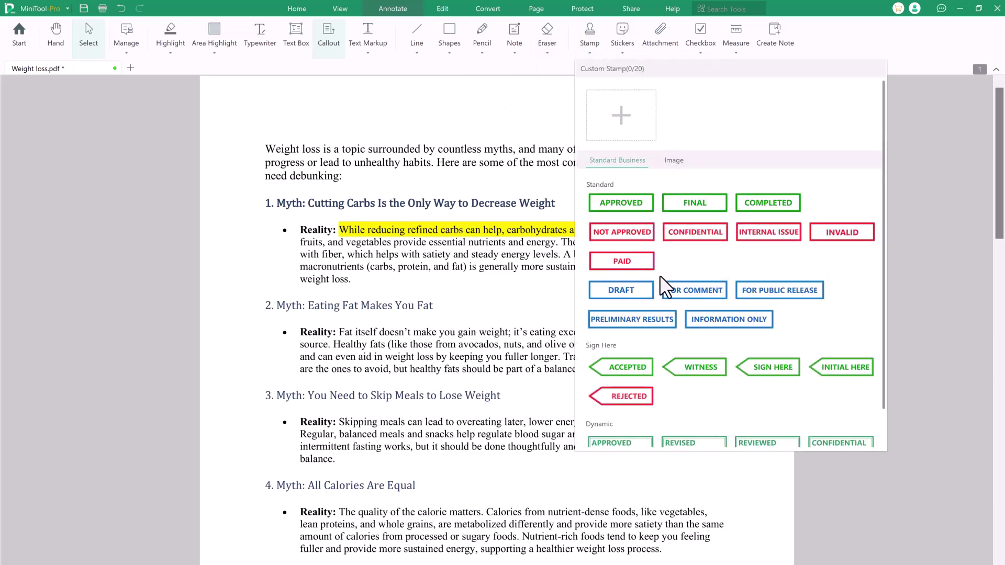
{"action": "scroll", "coordinate": [659, 277], "scroll_direction": "down", "scroll_amount": 1}
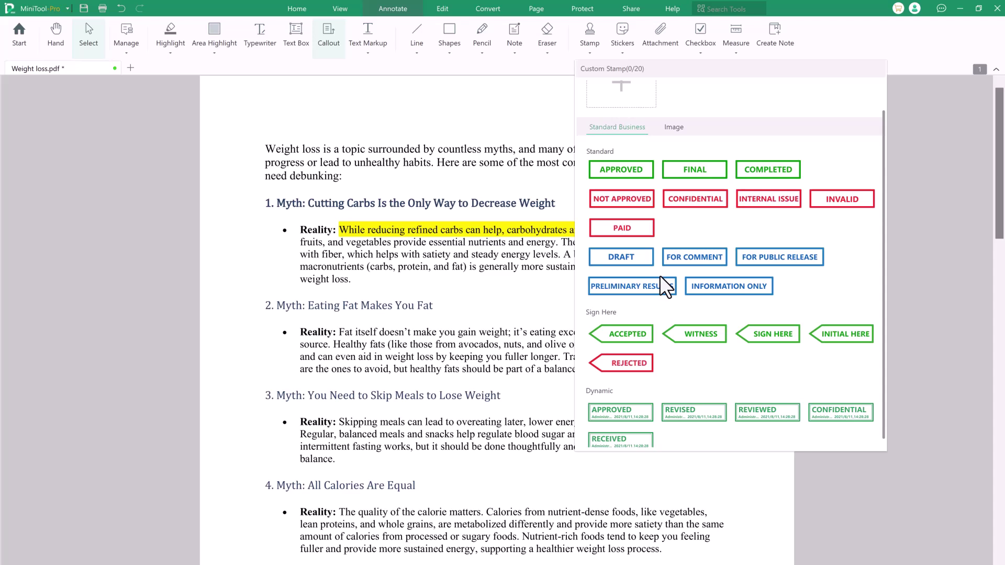
{"action": "scroll", "coordinate": [659, 274], "scroll_direction": "up", "scroll_amount": 1}
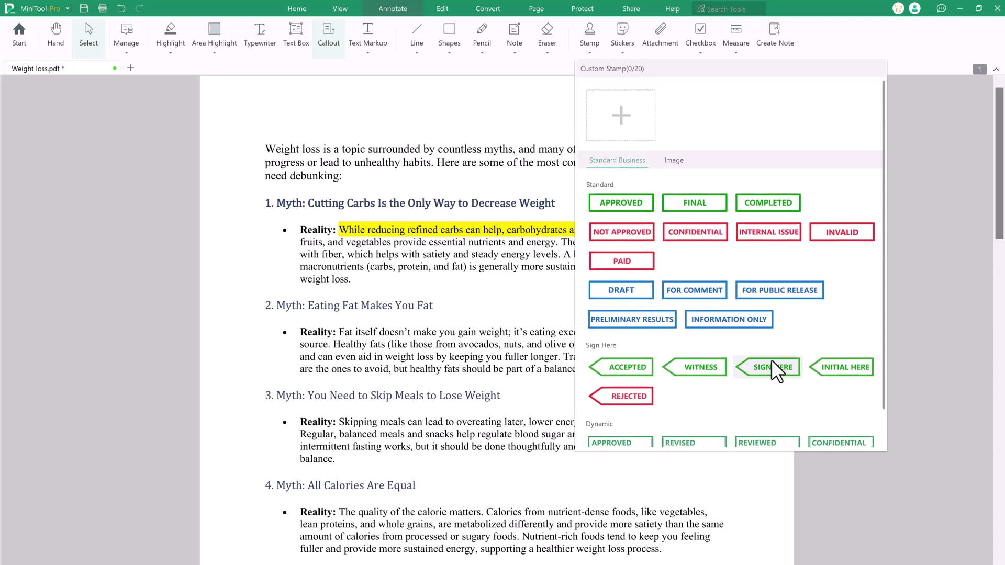
{"action": "left_click", "coordinate": [770, 367]}
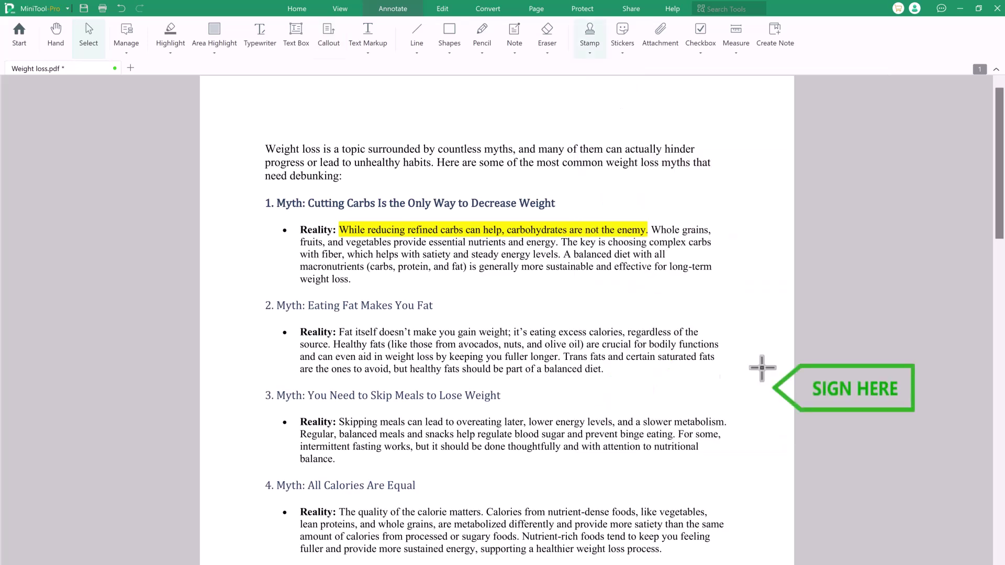
{"action": "left_click", "coordinate": [595, 400]}
Step: Place further SIGN HERE stamps down to below the closing paragraph, briefly viewing Stickers
{"action": "scroll", "coordinate": [594, 400], "scroll_direction": "down", "scroll_amount": 5}
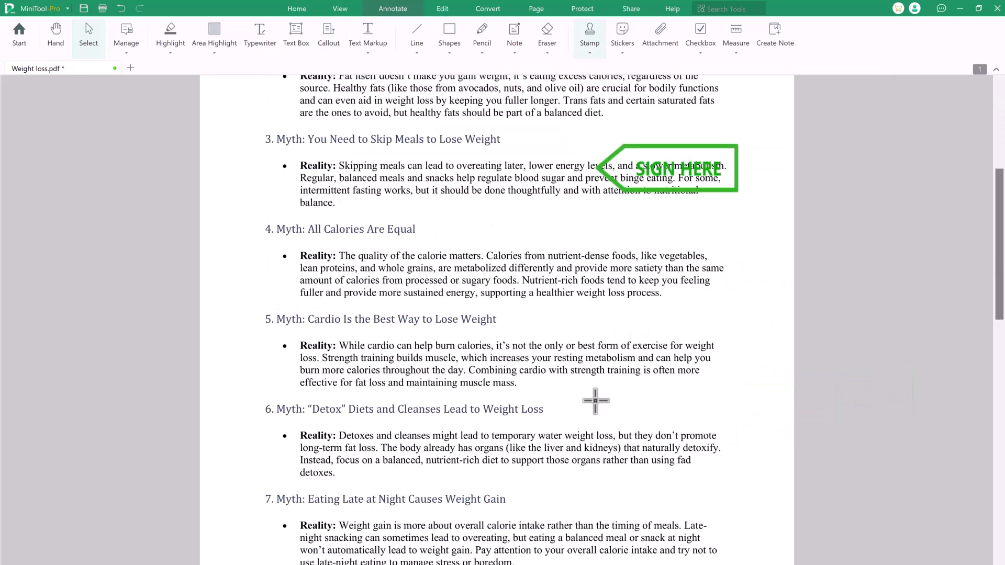
{"action": "scroll", "coordinate": [595, 400], "scroll_direction": "down", "scroll_amount": 2}
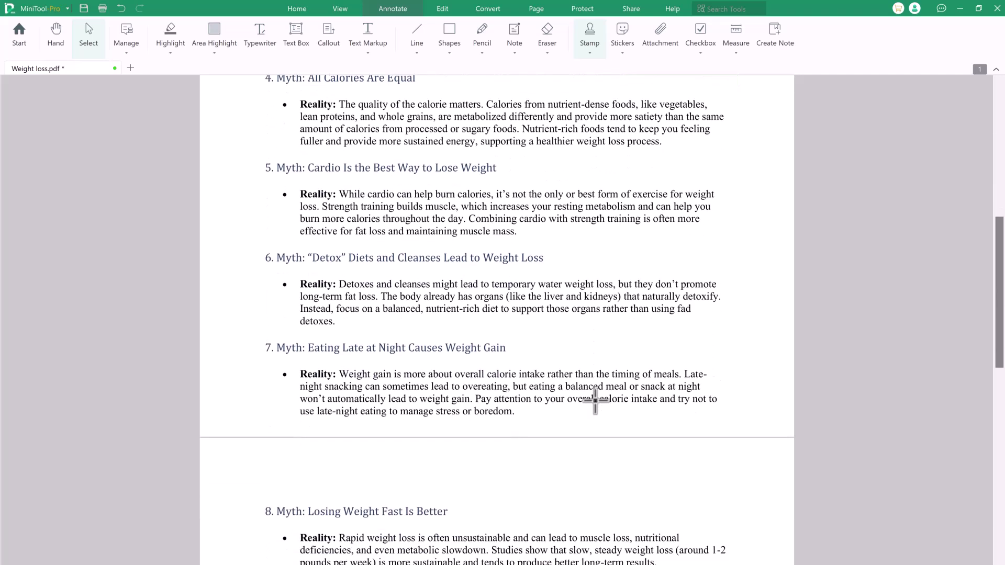
{"action": "scroll", "coordinate": [595, 400], "scroll_direction": "down", "scroll_amount": 3}
{"action": "left_click", "coordinate": [601, 508]}
{"action": "scroll", "coordinate": [602, 509], "scroll_direction": "down", "scroll_amount": 2}
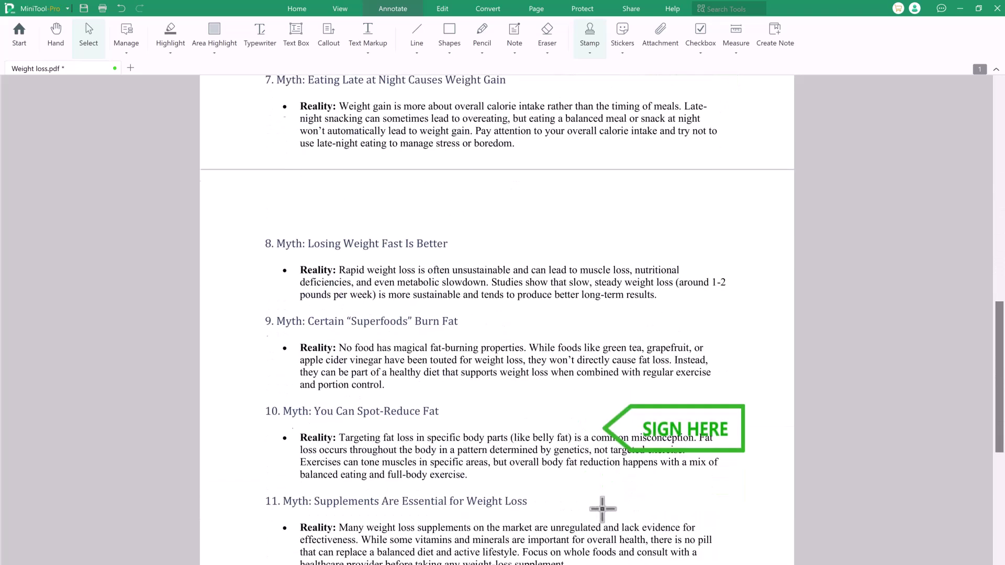
{"action": "scroll", "coordinate": [602, 508], "scroll_direction": "down", "scroll_amount": 6}
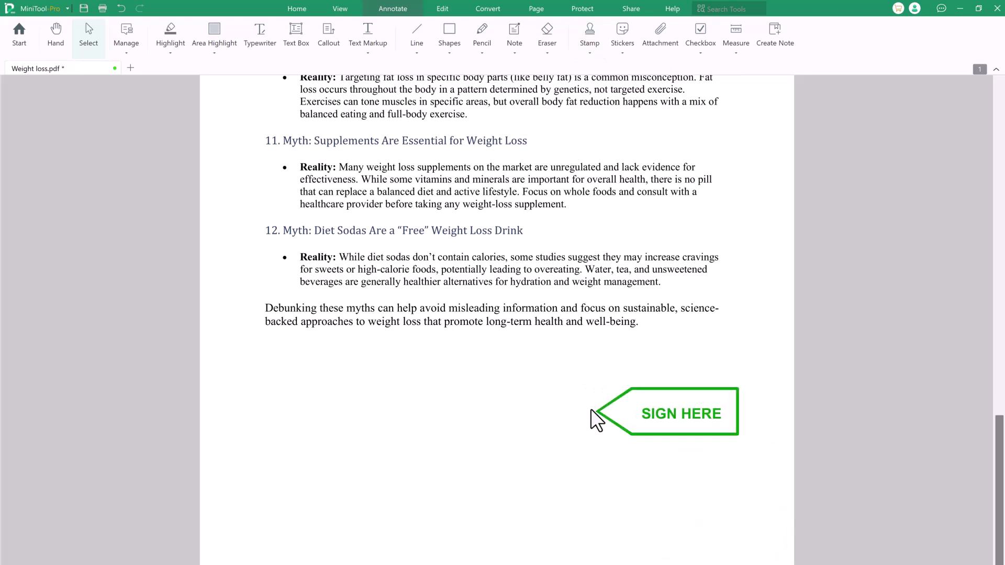
{"action": "left_click", "coordinate": [597, 410]}
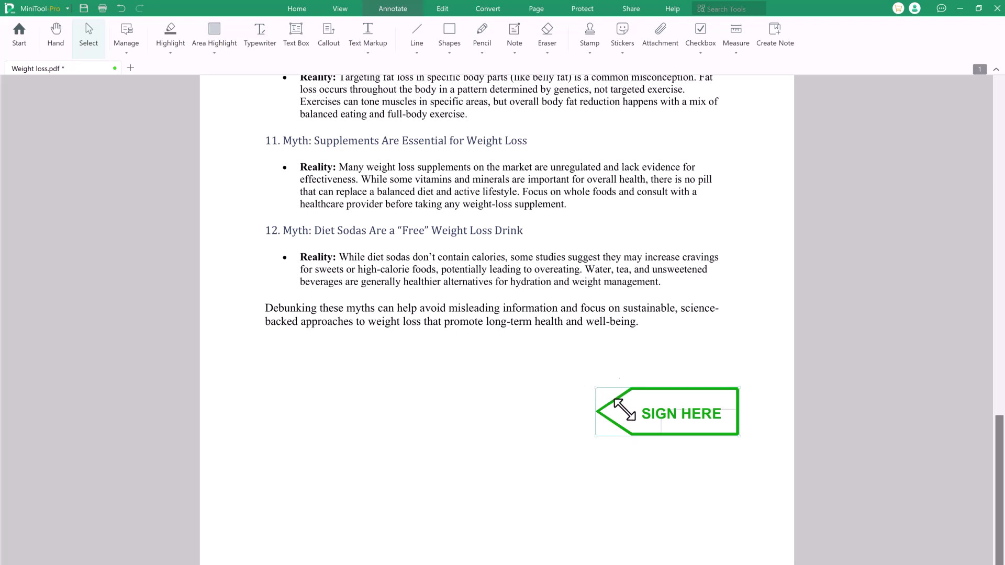
{"action": "left_click", "coordinate": [621, 53]}
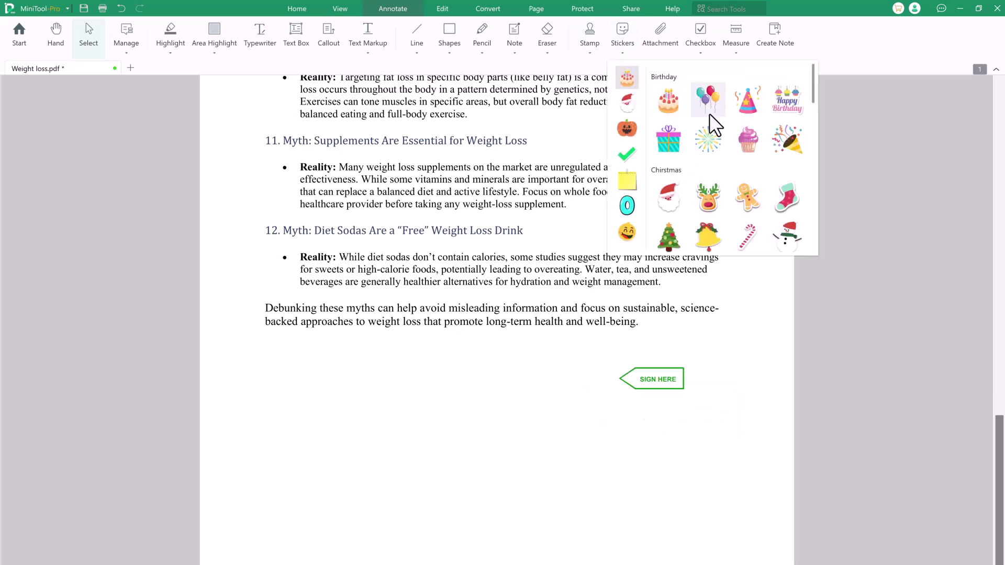
{"action": "left_click", "coordinate": [728, 49]}
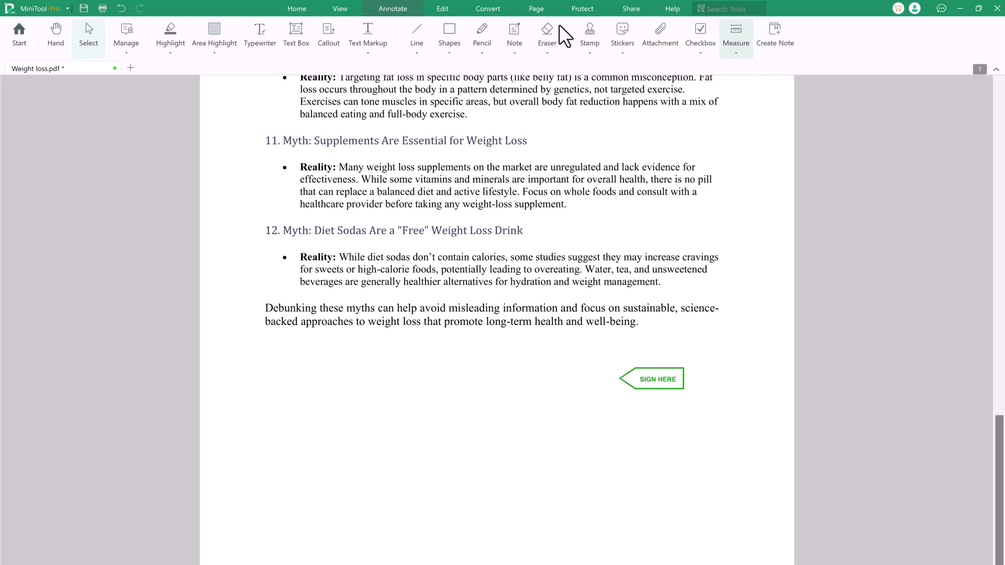
Step: Convert Weight loss.pdf to a Word .docx file with PDF to Word, then close the converter
{"action": "left_click", "coordinate": [481, 6]}
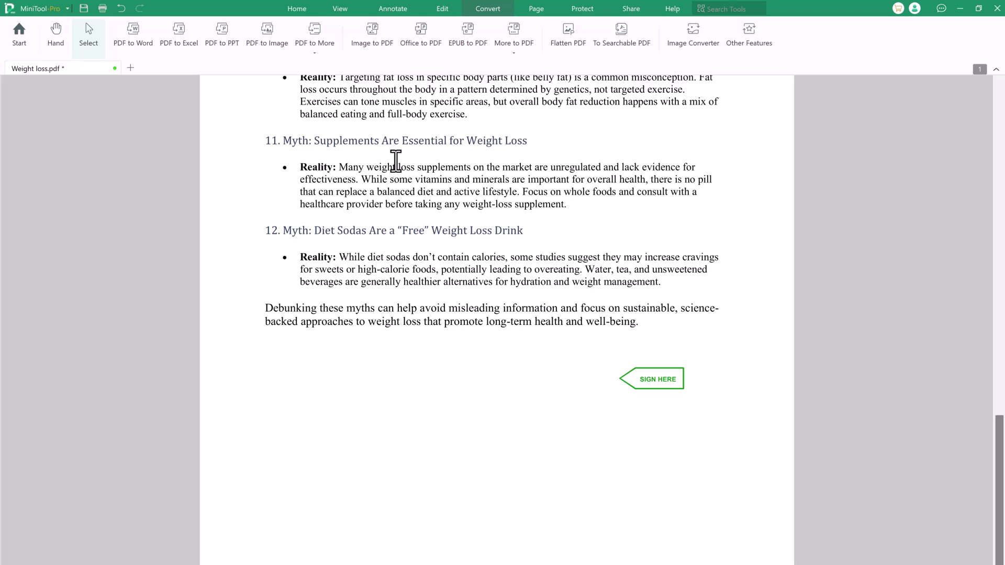
{"action": "scroll", "coordinate": [395, 161], "scroll_direction": "up", "scroll_amount": 15}
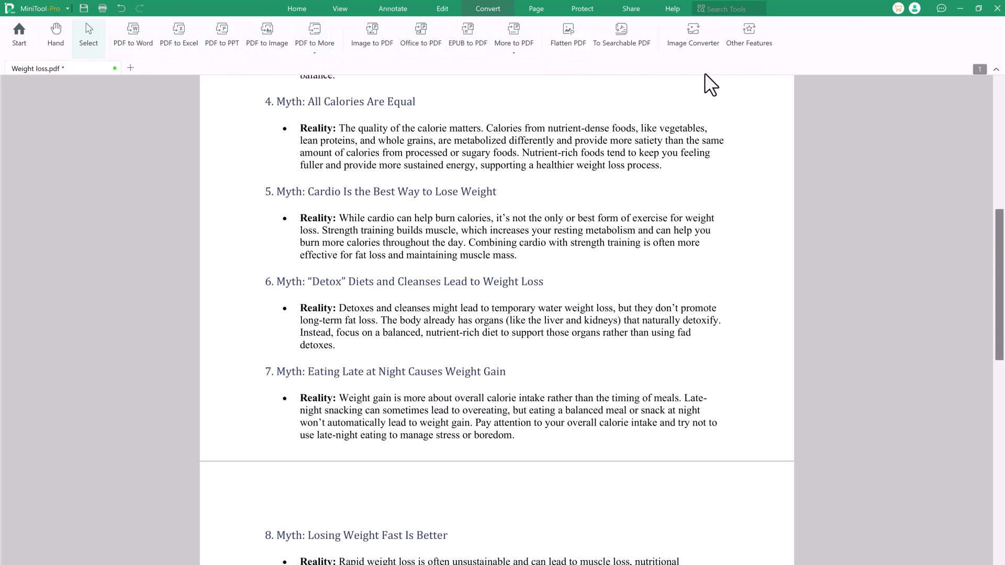
{"action": "left_click", "coordinate": [134, 37]}
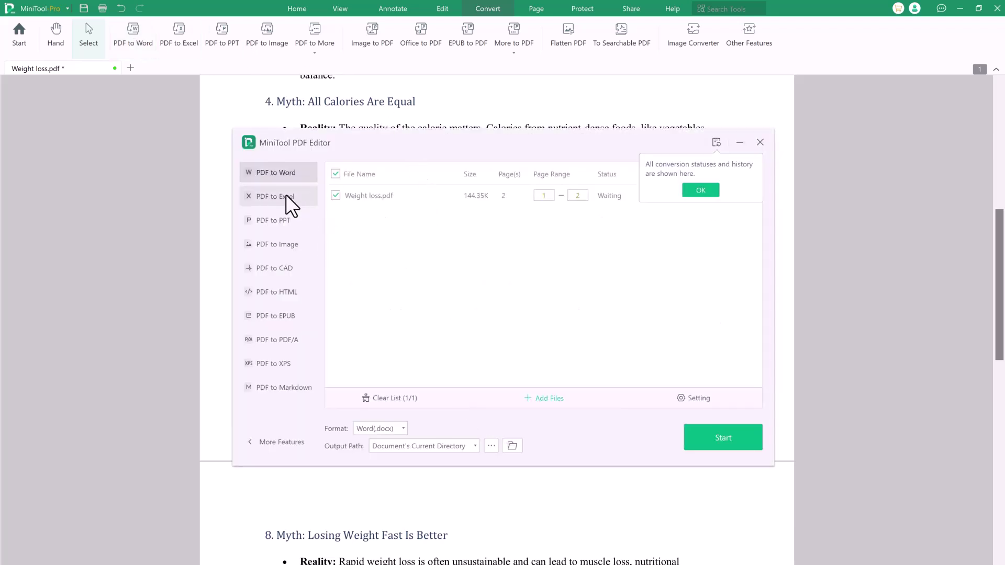
{"action": "left_click", "coordinate": [720, 437]}
{"action": "left_click", "coordinate": [720, 438]}
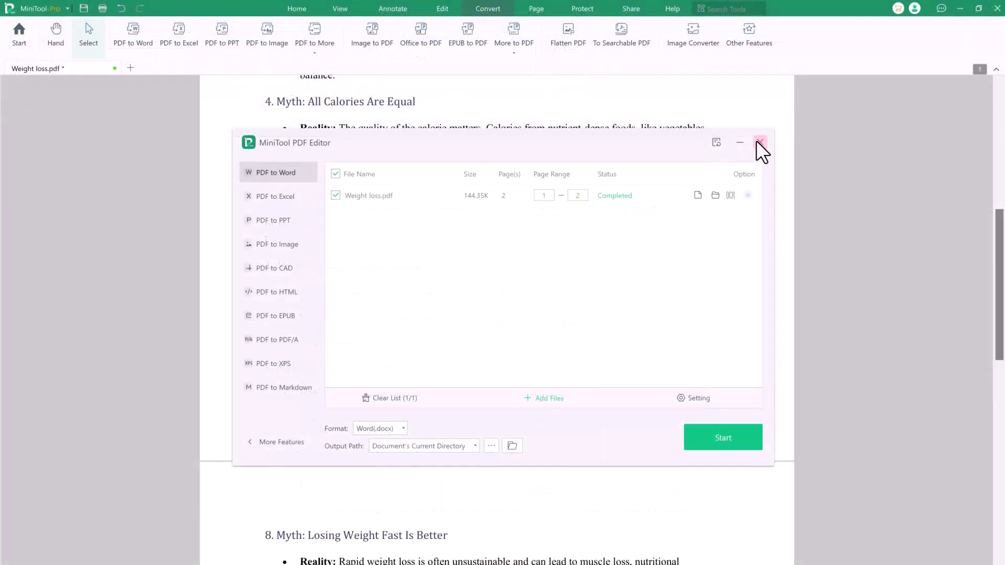
{"action": "left_click", "coordinate": [760, 143]}
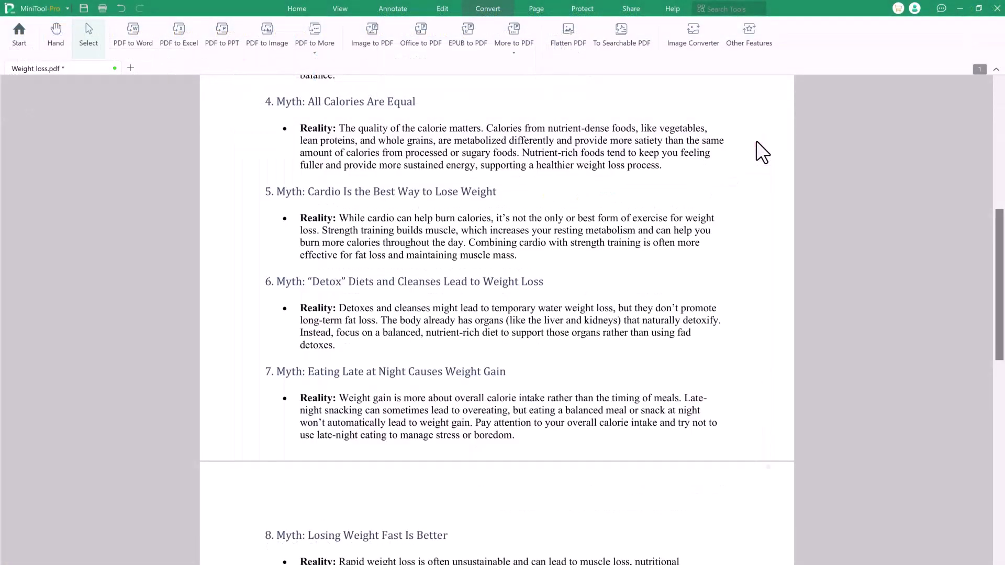
Step: Show page thumbnails and rotate page 1 left four times until it is upright again
{"action": "left_click", "coordinate": [535, 9]}
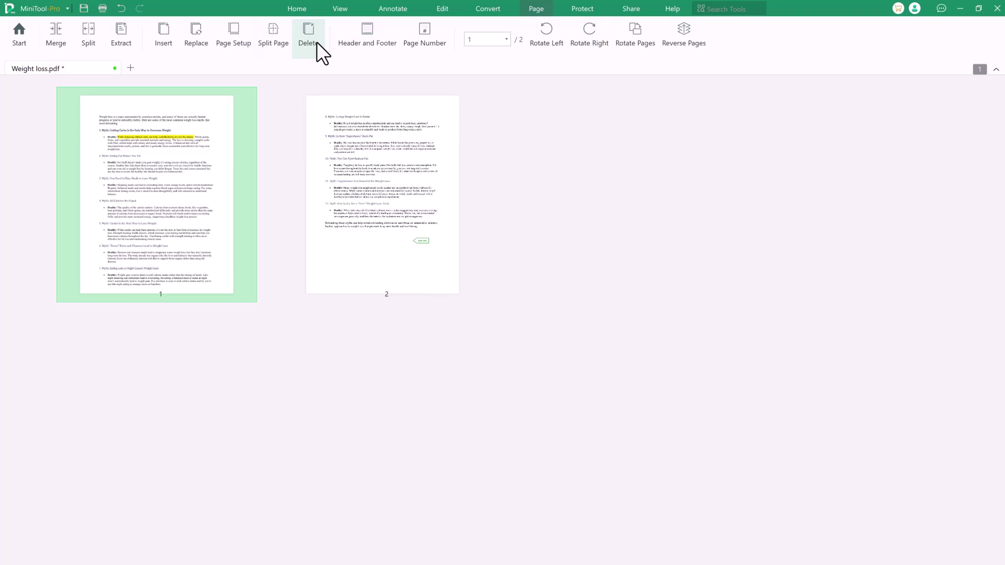
{"action": "left_click", "coordinate": [549, 35]}
{"action": "left_click", "coordinate": [548, 35]}
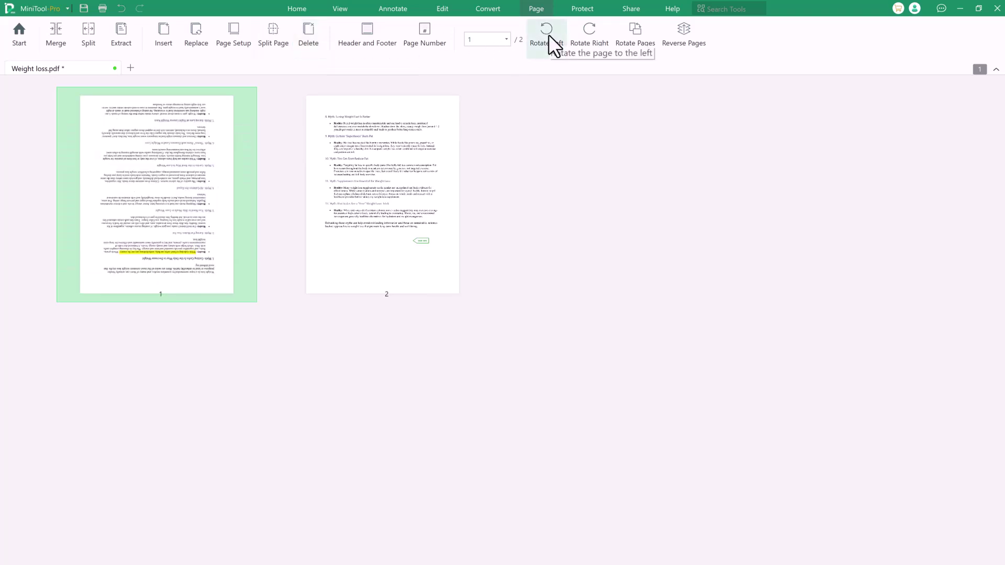
{"action": "left_click", "coordinate": [548, 35]}
{"action": "left_click", "coordinate": [548, 35]}
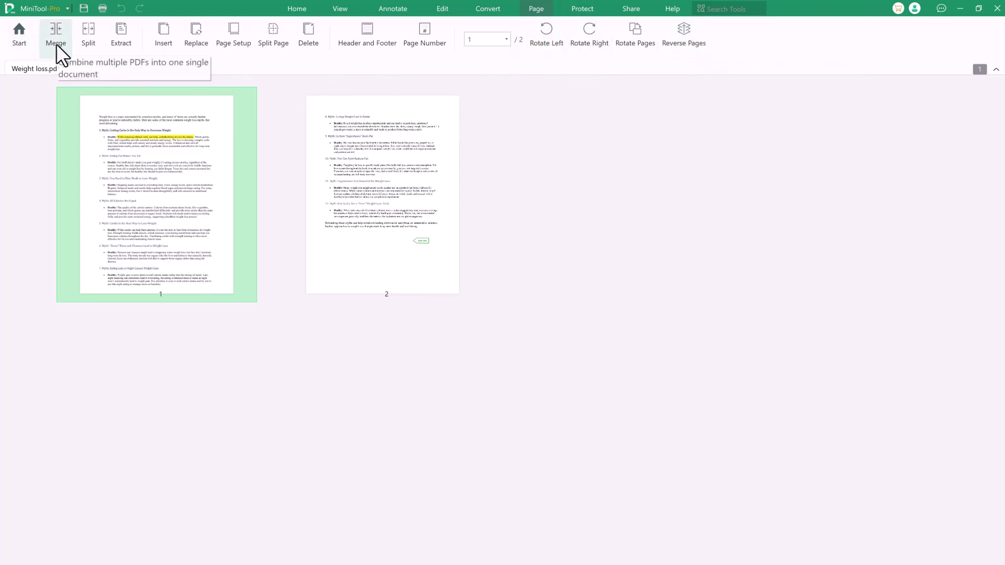
Step: Enter an open password and a permission password that restricts copying and printing
{"action": "left_click", "coordinate": [581, 9]}
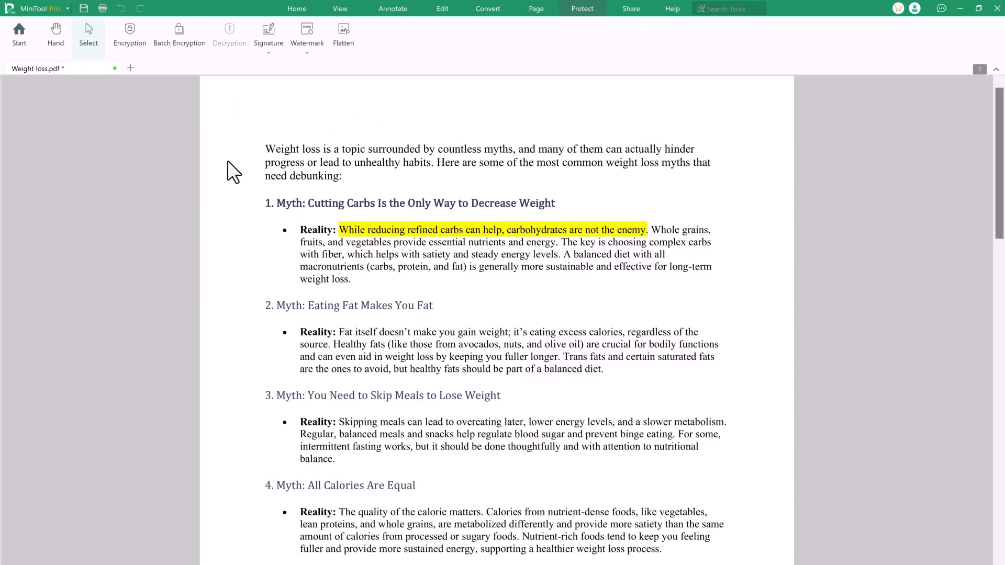
{"action": "left_click", "coordinate": [134, 36]}
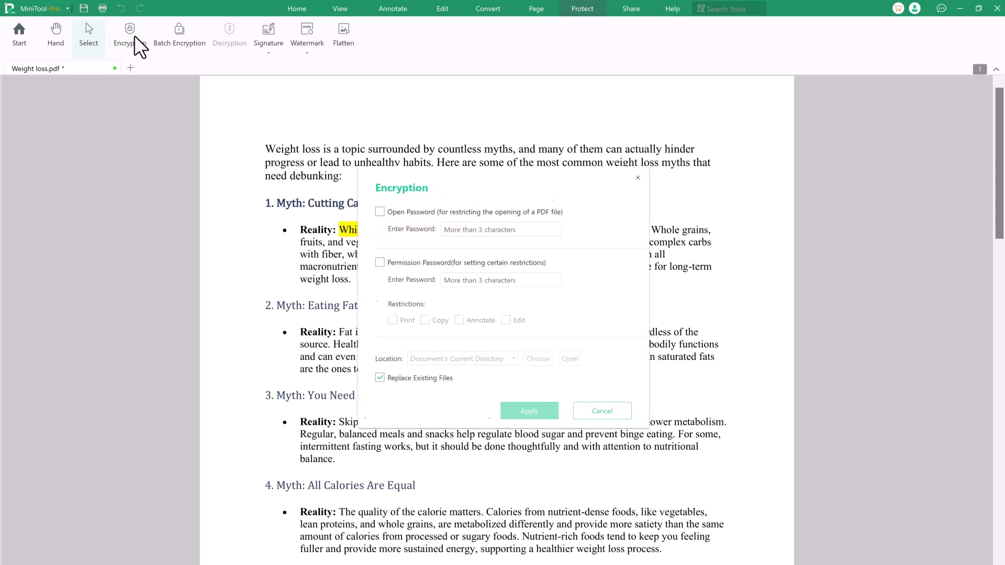
{"action": "left_click", "coordinate": [387, 212]}
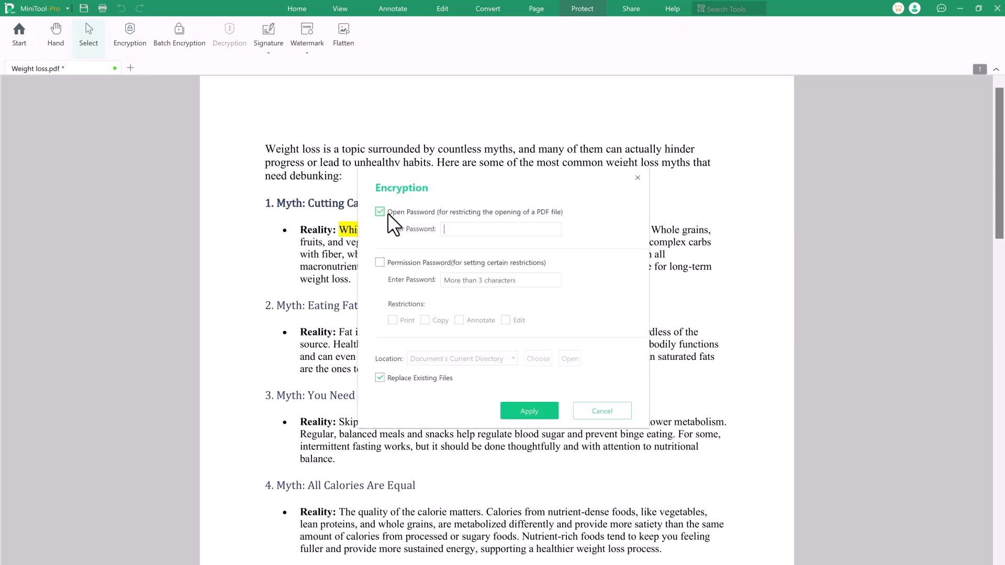
{"action": "type", "text": "1122"}
{"action": "left_click", "coordinate": [440, 260]}
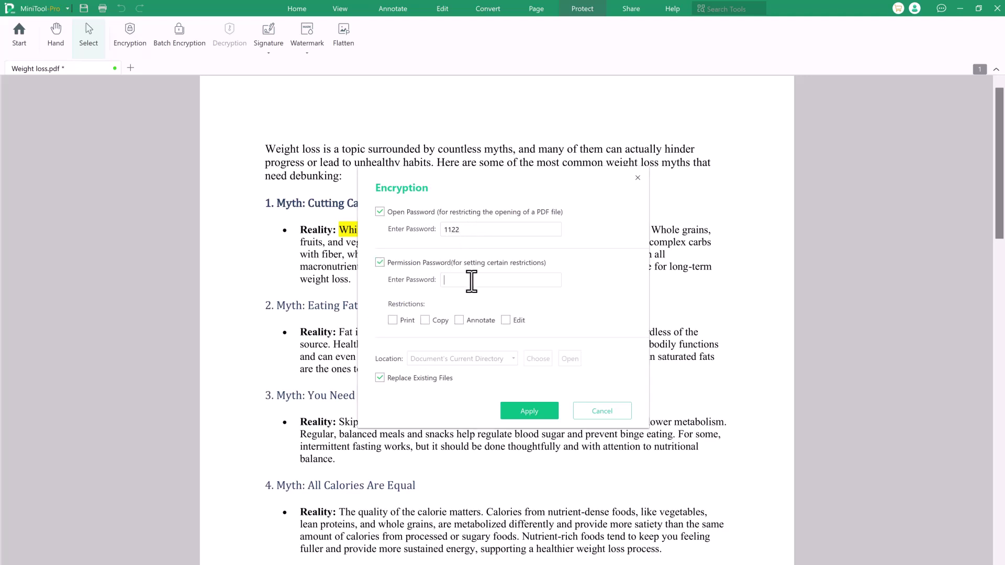
{"action": "type", "text": "2222"}
{"action": "left_click", "coordinate": [425, 321]}
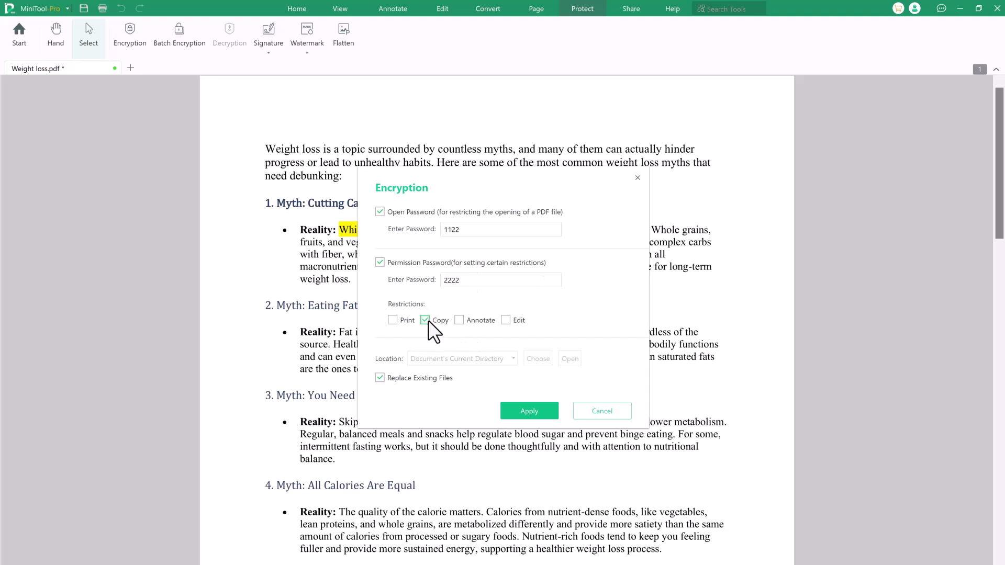
{"action": "left_click", "coordinate": [397, 320]}
Step: Apply the password settings, then draw a freehand signature in a new signature
{"action": "left_click", "coordinate": [546, 406]}
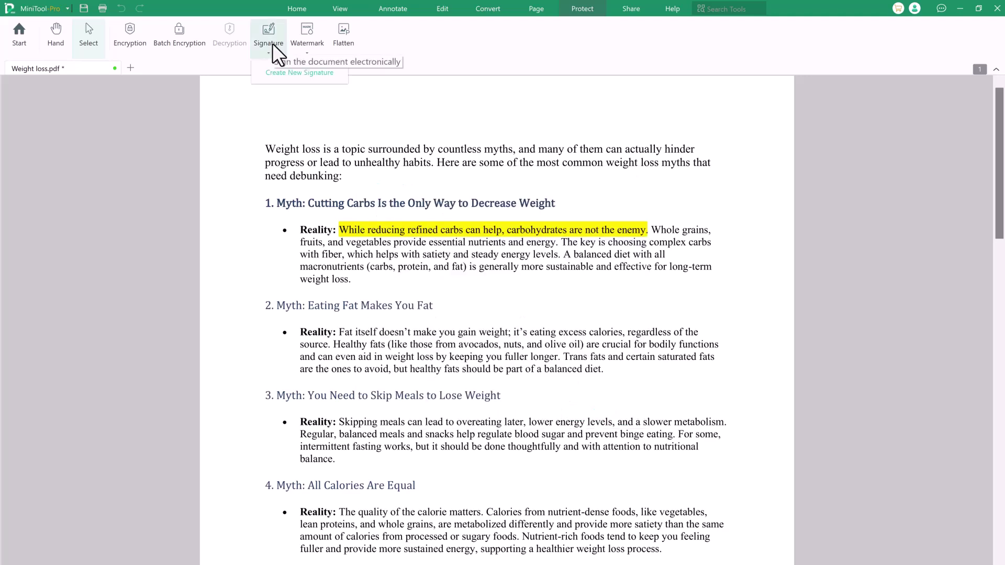
{"action": "left_click", "coordinate": [272, 43]}
{"action": "left_click", "coordinate": [279, 74]}
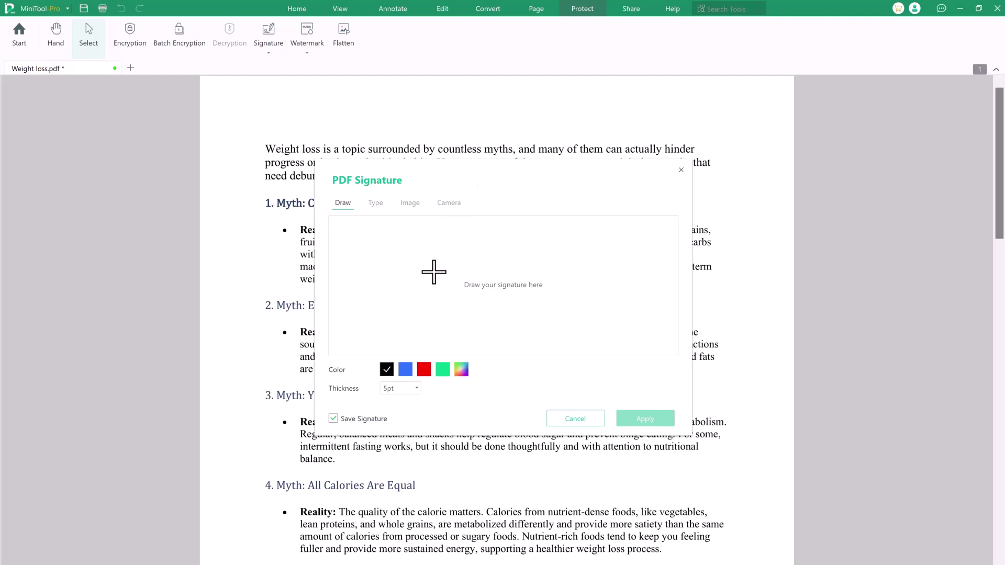
{"action": "left_click", "coordinate": [437, 256]}
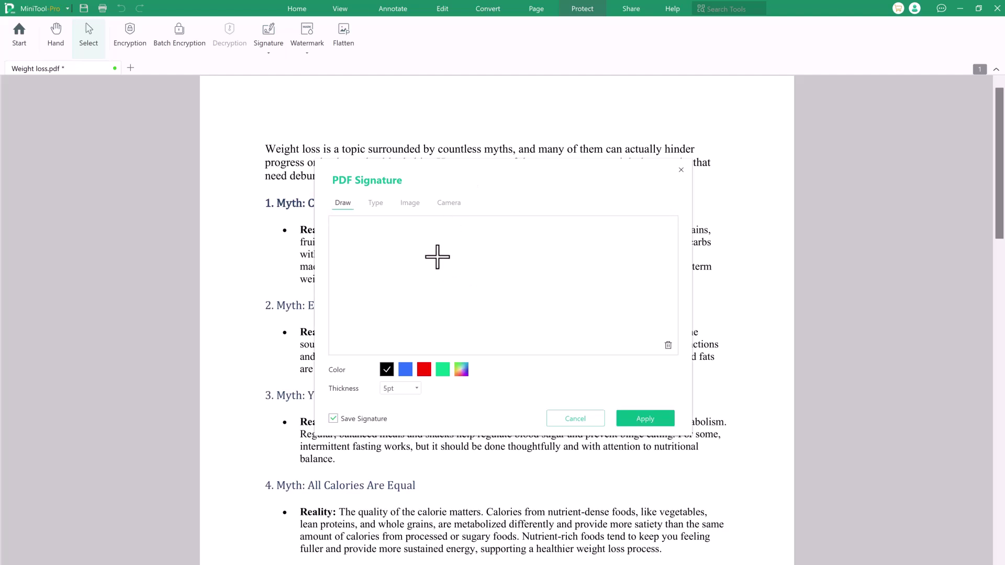
{"action": "mouse_move", "coordinate": [437, 259]}
{"action": "left_mouse_down"}
{"action": "mouse_move", "coordinate": [440, 280]}
{"action": "mouse_move", "coordinate": [431, 273]}
{"action": "mouse_move", "coordinate": [500, 260]}
{"action": "mouse_move", "coordinate": [502, 271]}
{"action": "left_mouse_up"}
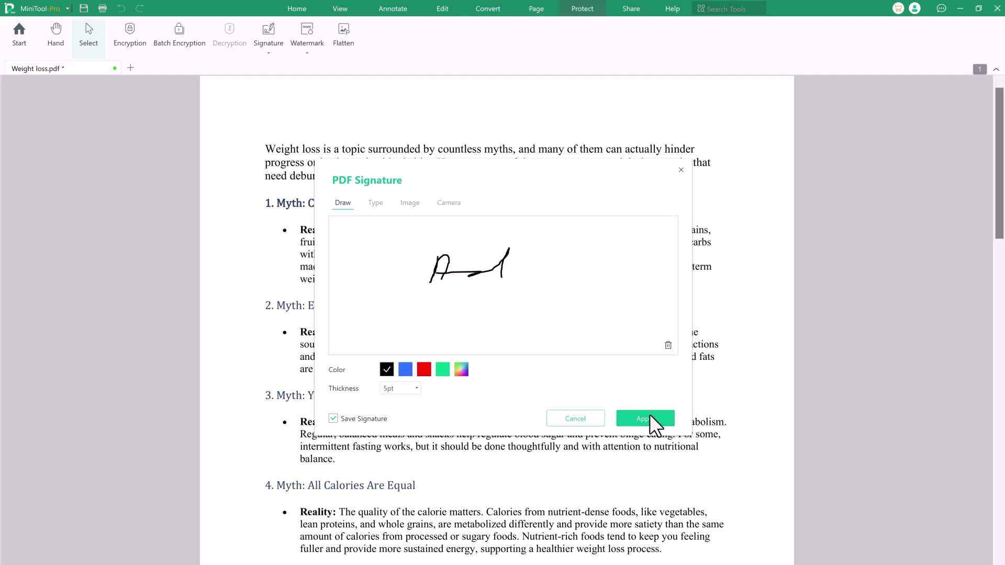
Step: Look through the Type, Image and Camera signature options, ending on Type
{"action": "left_click", "coordinate": [376, 203]}
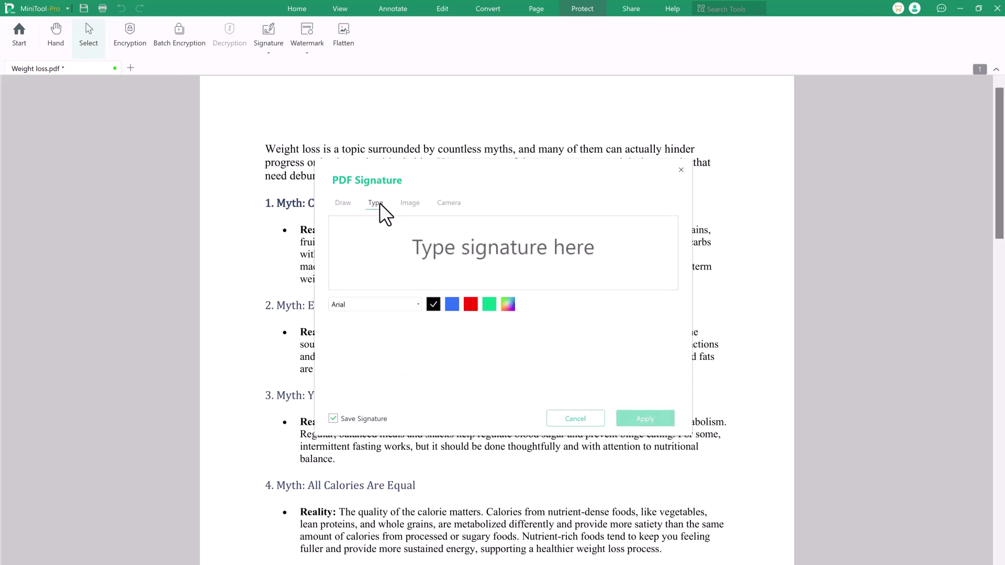
{"action": "left_click", "coordinate": [412, 201]}
{"action": "left_click", "coordinate": [448, 202]}
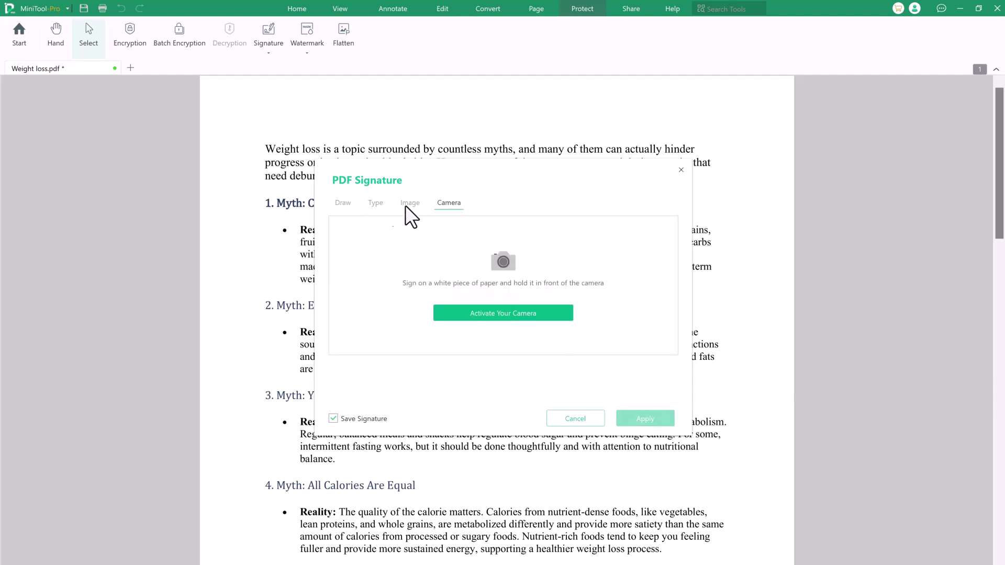
{"action": "left_click", "coordinate": [379, 202]}
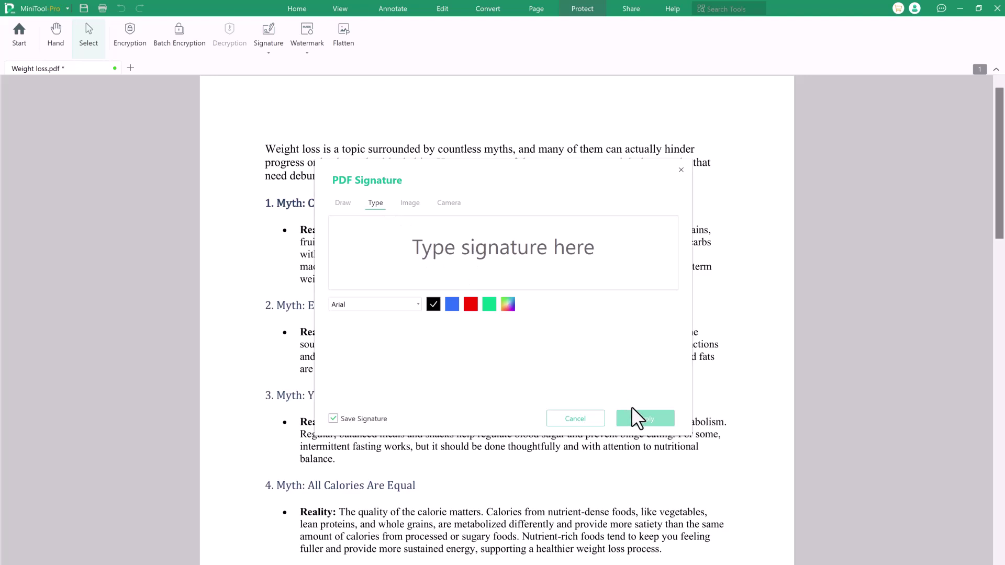
Step: Dismiss the signature window without signing and apply the DRAFT preset watermark
{"action": "left_click", "coordinate": [575, 418]}
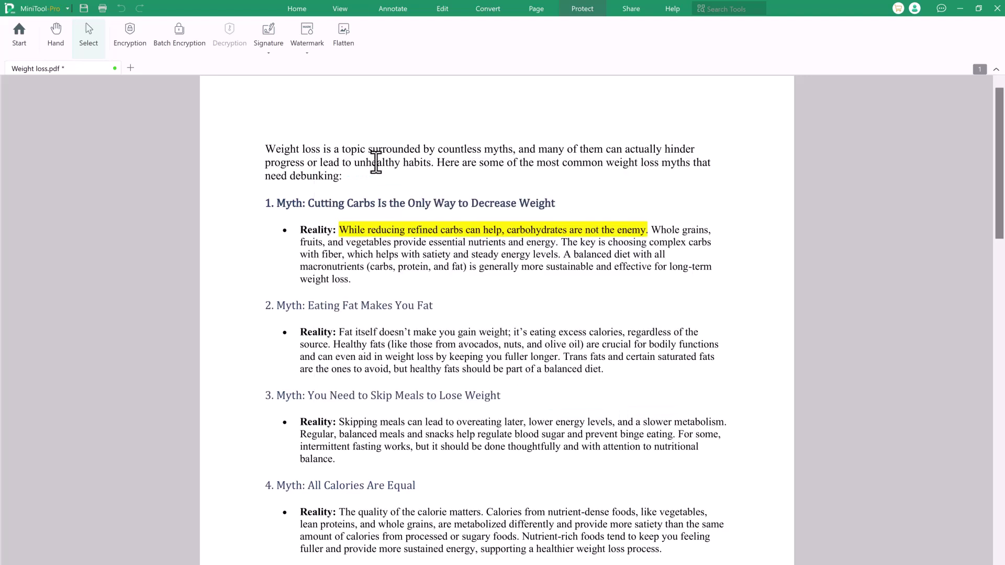
{"action": "left_click", "coordinate": [308, 51]}
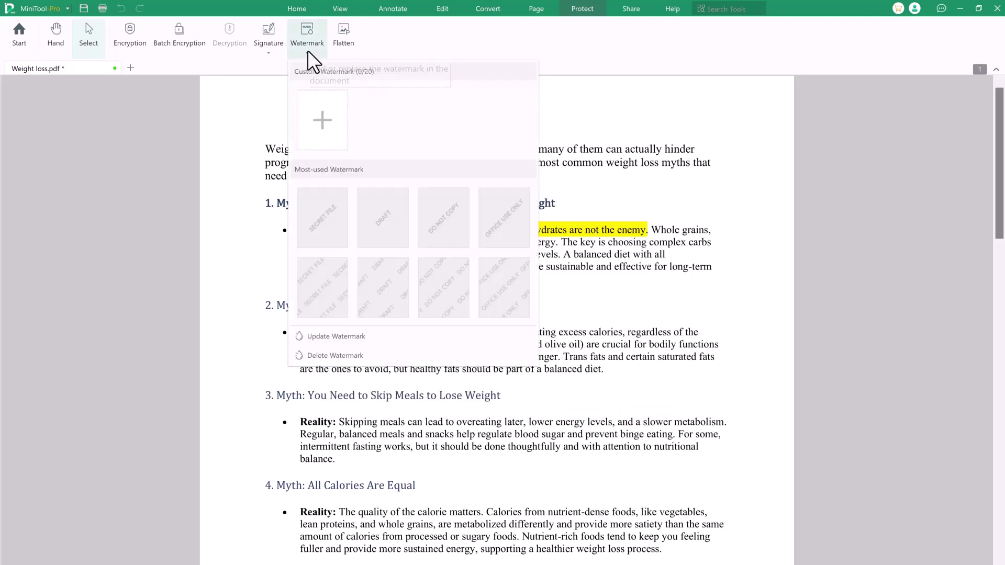
{"action": "left_click", "coordinate": [387, 240]}
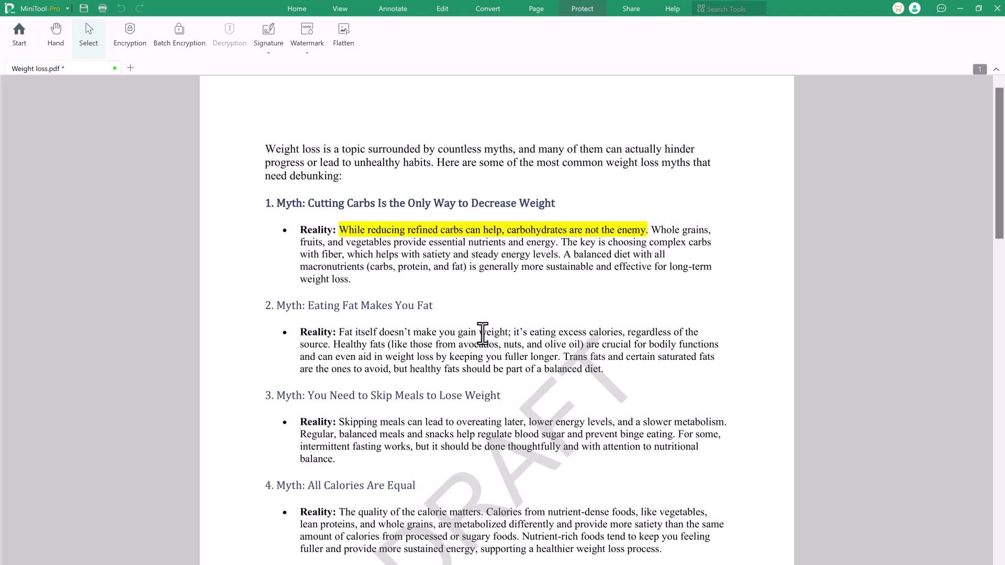
{"action": "scroll", "coordinate": [482, 333], "scroll_direction": "down", "scroll_amount": 2}
{"action": "scroll", "coordinate": [482, 334], "scroll_direction": "up", "scroll_amount": 1}
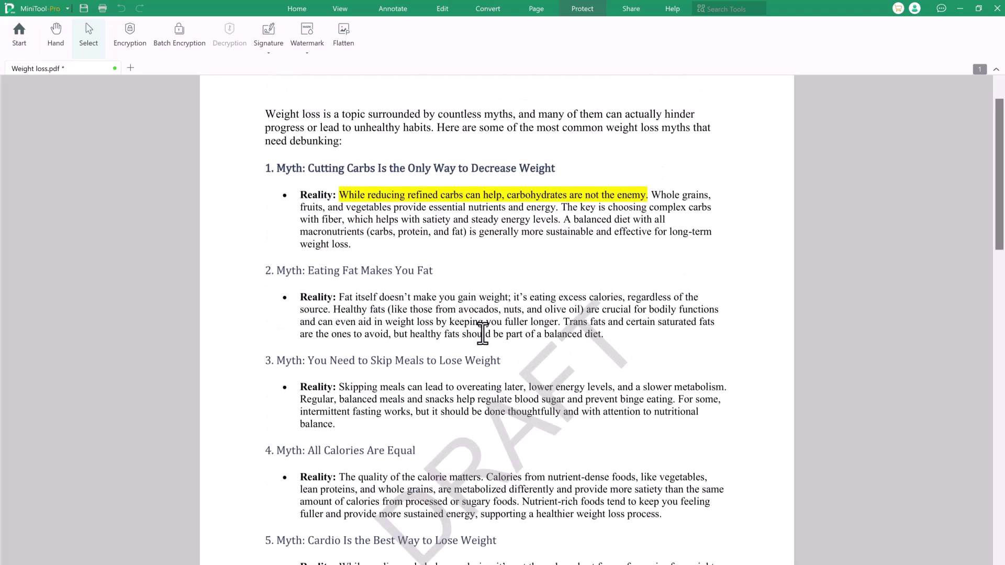
Step: Replace the DRAFT watermark with the DO NOT COPY preset
{"action": "left_click", "coordinate": [315, 27]}
{"action": "left_click", "coordinate": [454, 231]}
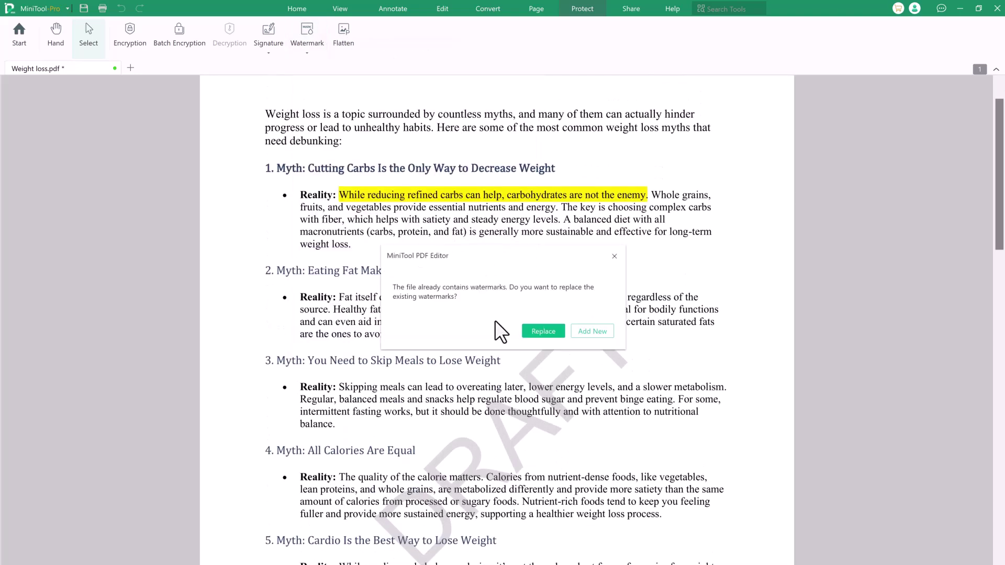
{"action": "left_click", "coordinate": [533, 332]}
{"action": "scroll", "coordinate": [474, 408], "scroll_direction": "down", "scroll_amount": 1}
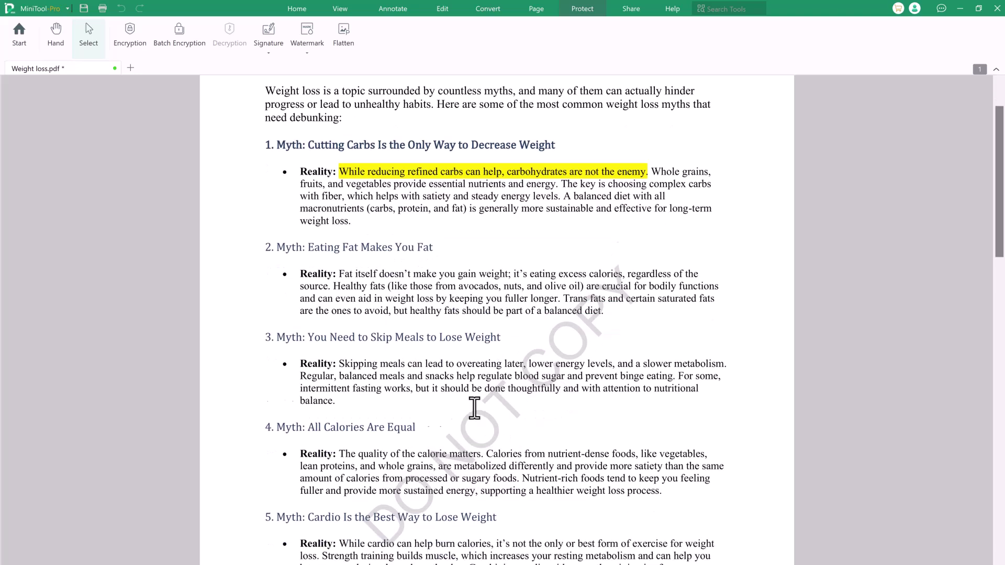
Step: Replace it with a custom black 'Watermark' text watermark, size 72 at 45°, behind the text
{"action": "left_click", "coordinate": [309, 30]}
{"action": "left_click", "coordinate": [332, 128]}
{"action": "left_click", "coordinate": [535, 331]}
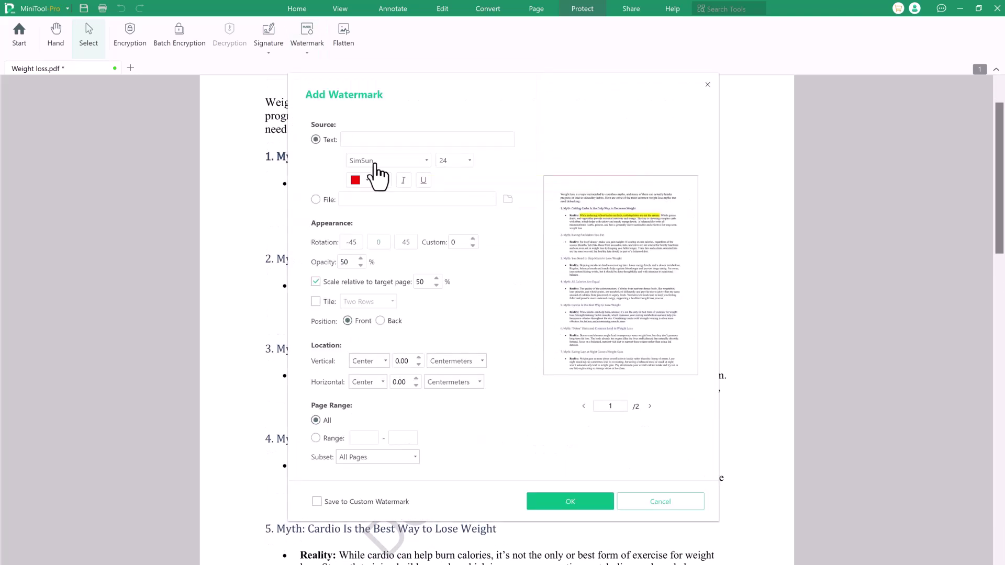
{"action": "type", "text": "Watermark"}
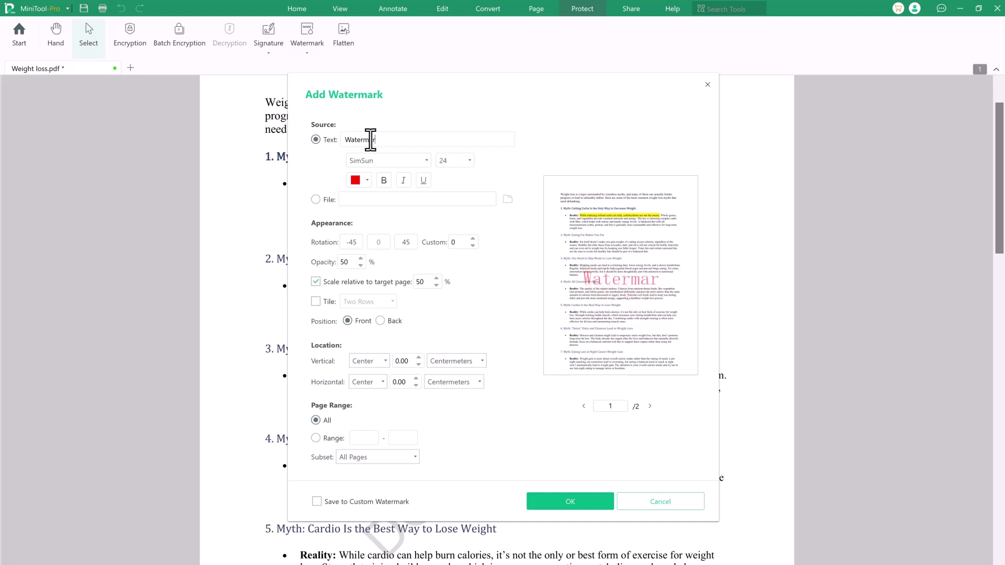
{"action": "left_click", "coordinate": [366, 180]}
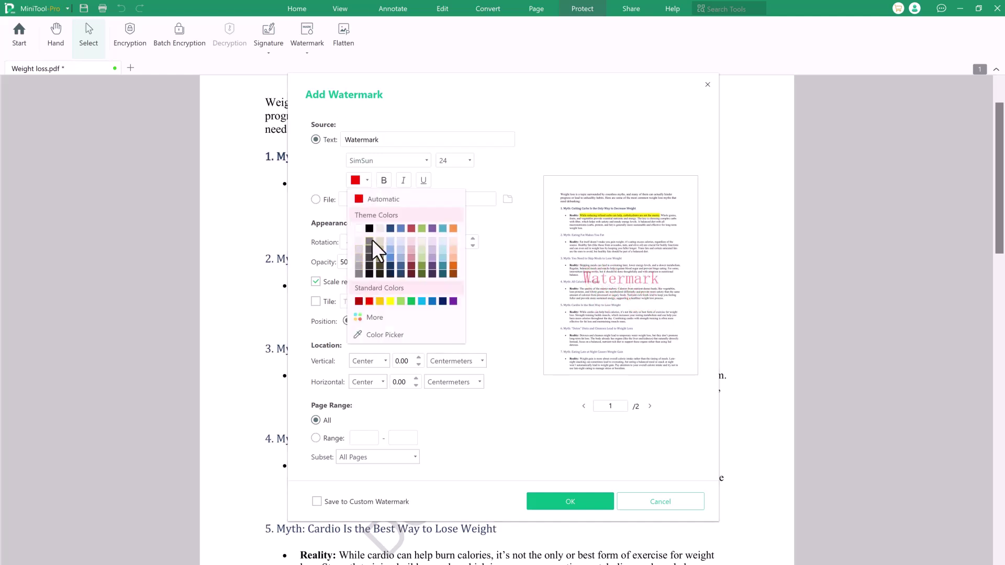
{"action": "left_click", "coordinate": [369, 228]}
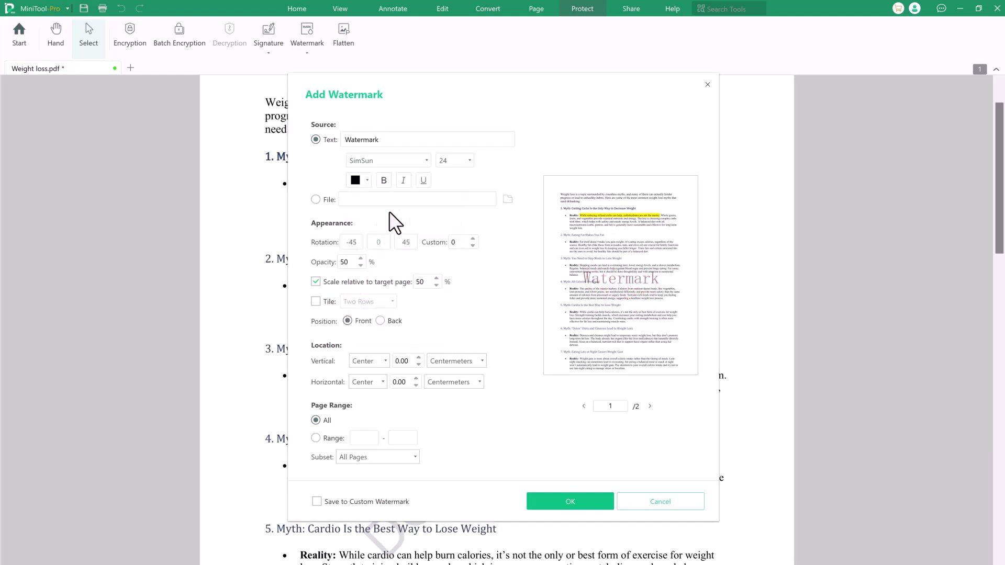
{"action": "left_click", "coordinate": [379, 320]}
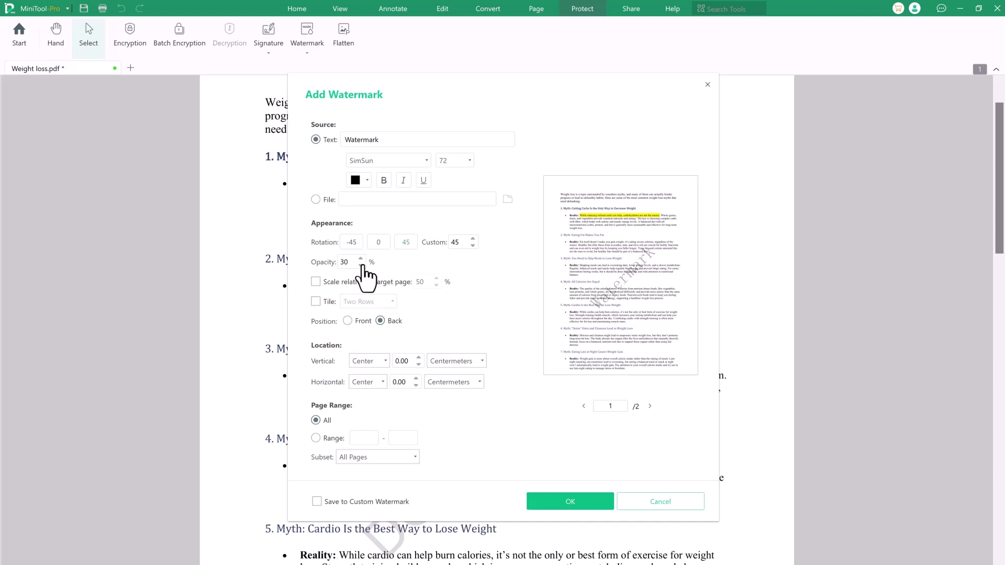
{"action": "left_click", "coordinate": [556, 500]}
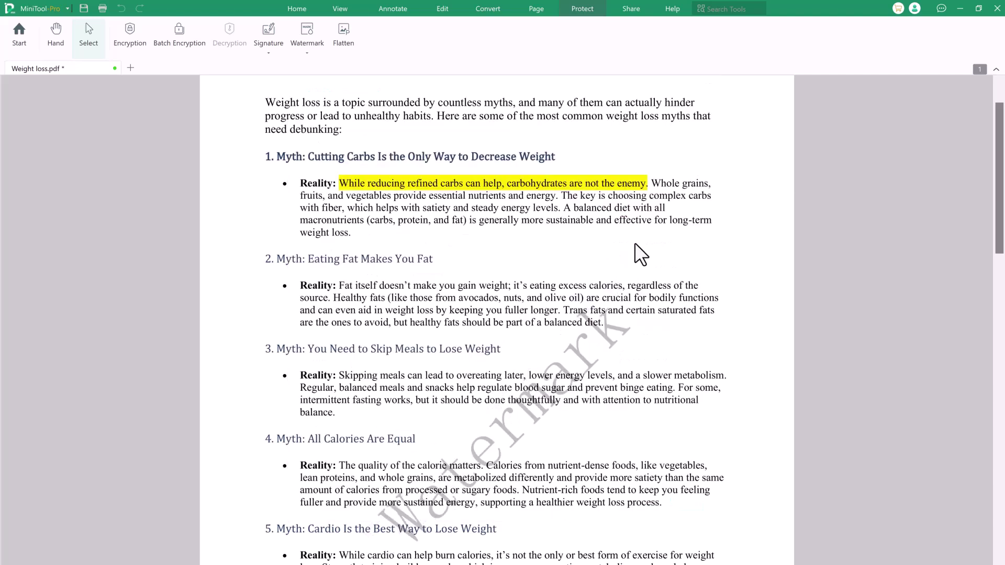
{"action": "scroll", "coordinate": [635, 243], "scroll_direction": "up", "scroll_amount": 1}
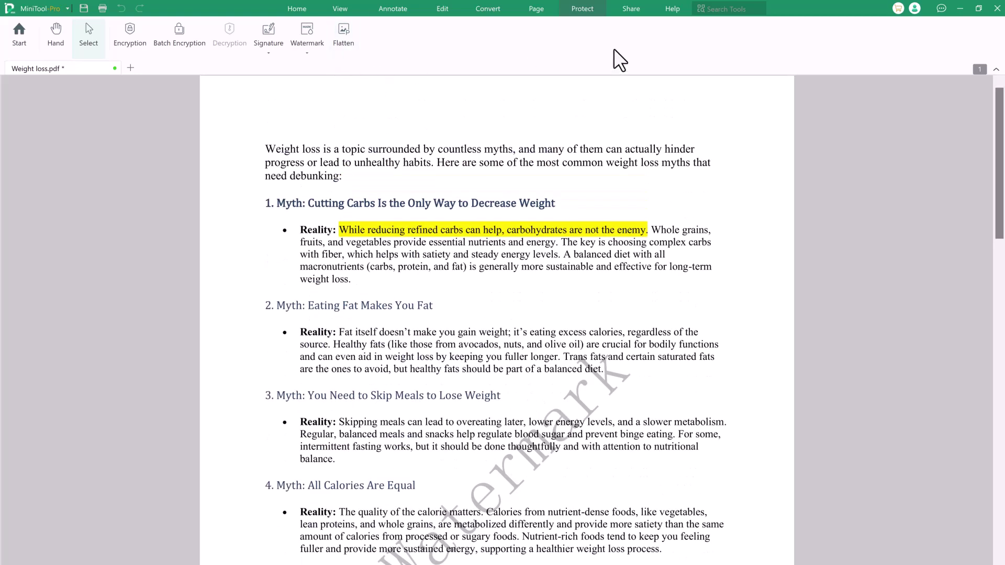
Step: Save Weight loss.pdf through Send to Email, close the mail window, and return to Home
{"action": "left_click", "coordinate": [631, 9]}
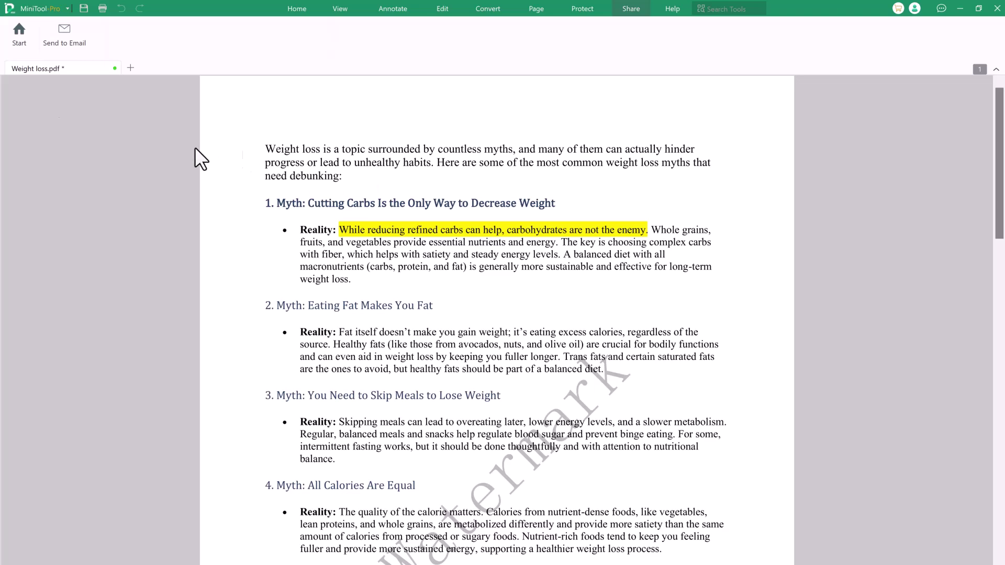
{"action": "left_click", "coordinate": [78, 40]}
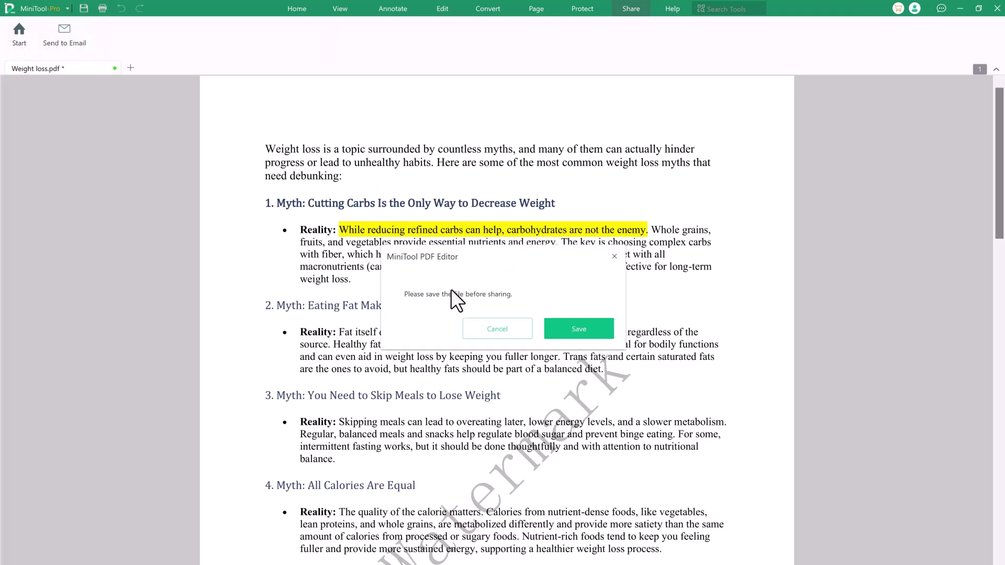
{"action": "left_click", "coordinate": [574, 322]}
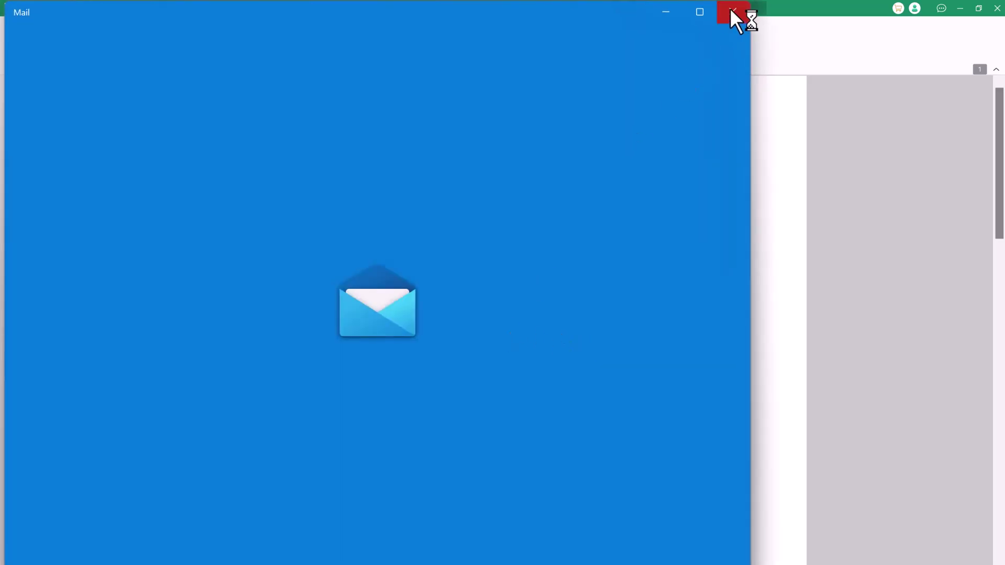
{"action": "left_click", "coordinate": [732, 9]}
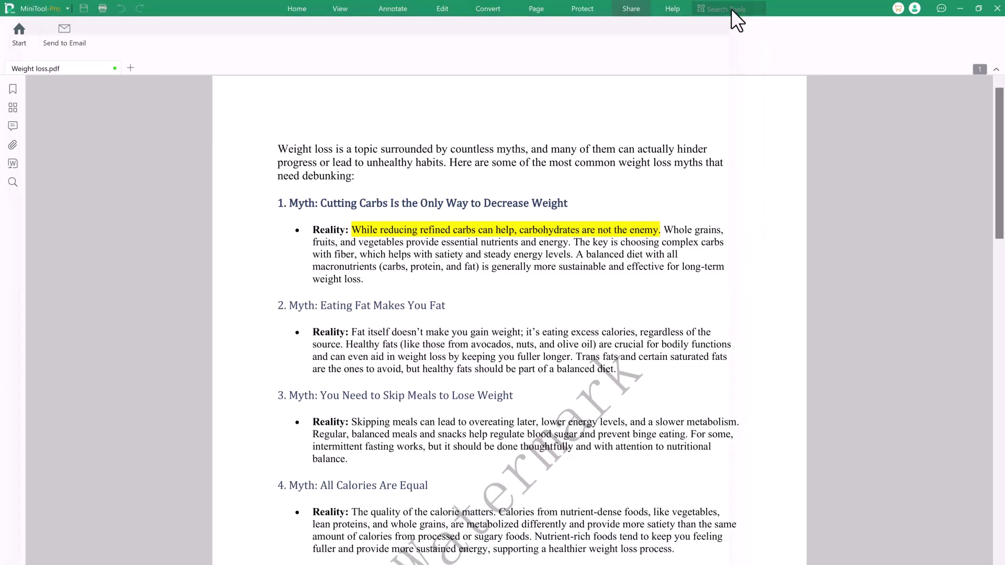
{"action": "left_click", "coordinate": [294, 7]}
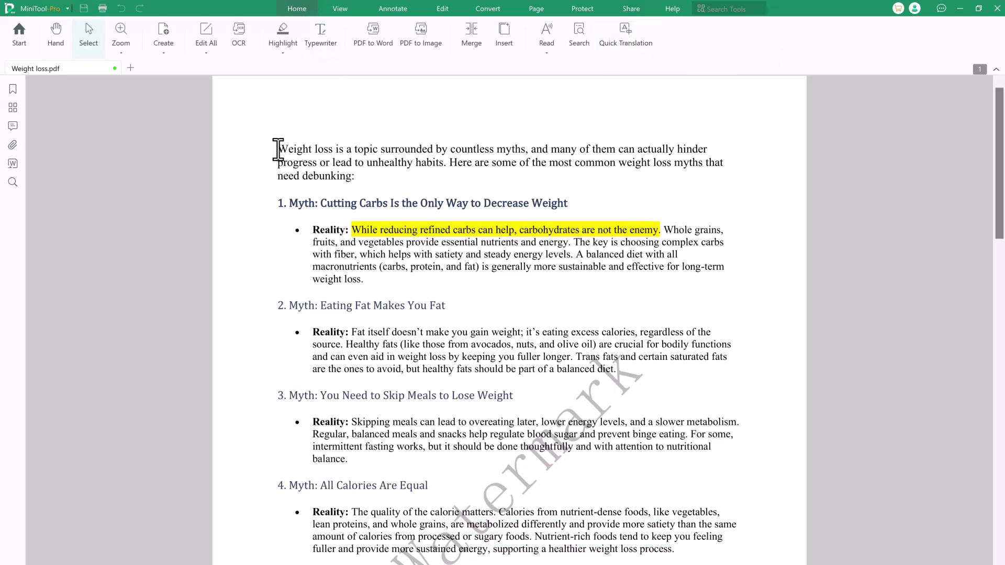
Step: Quick-translate the selected first paragraph into Russian, then close the popup and deselect
{"action": "left_click_drag", "start_coordinate": [278, 149], "coordinate": [334, 183]}
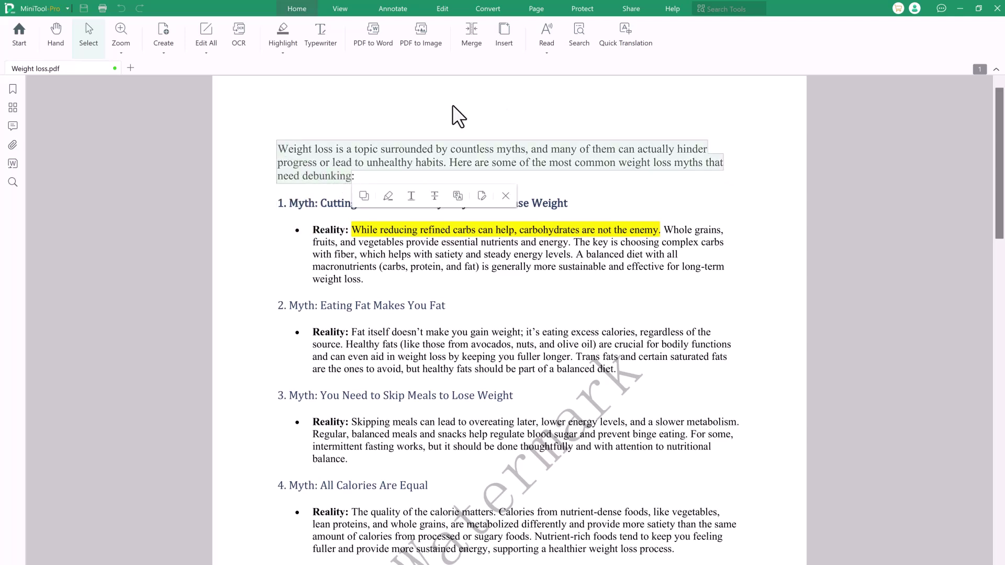
{"action": "left_click", "coordinate": [626, 37]}
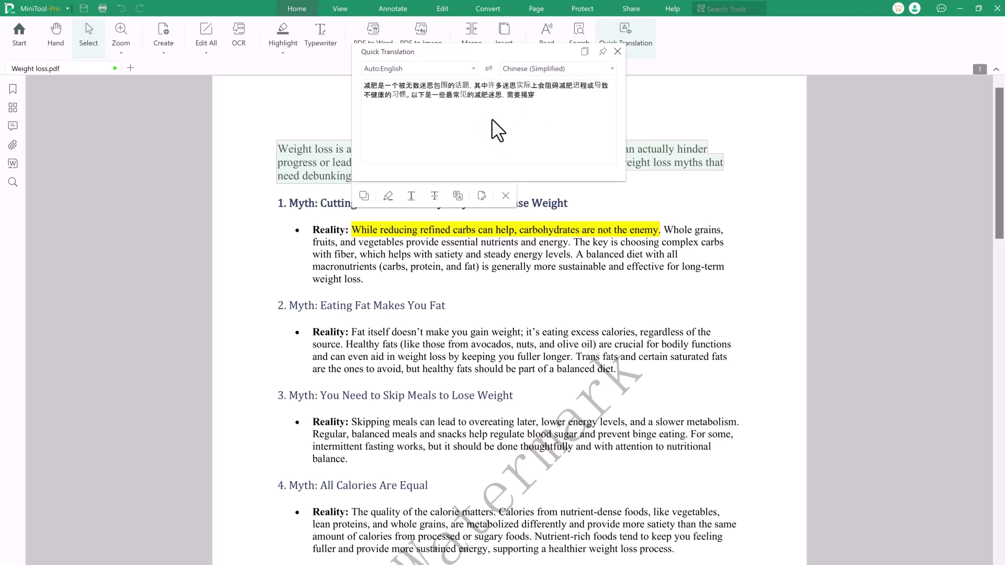
{"action": "left_click", "coordinate": [607, 71]}
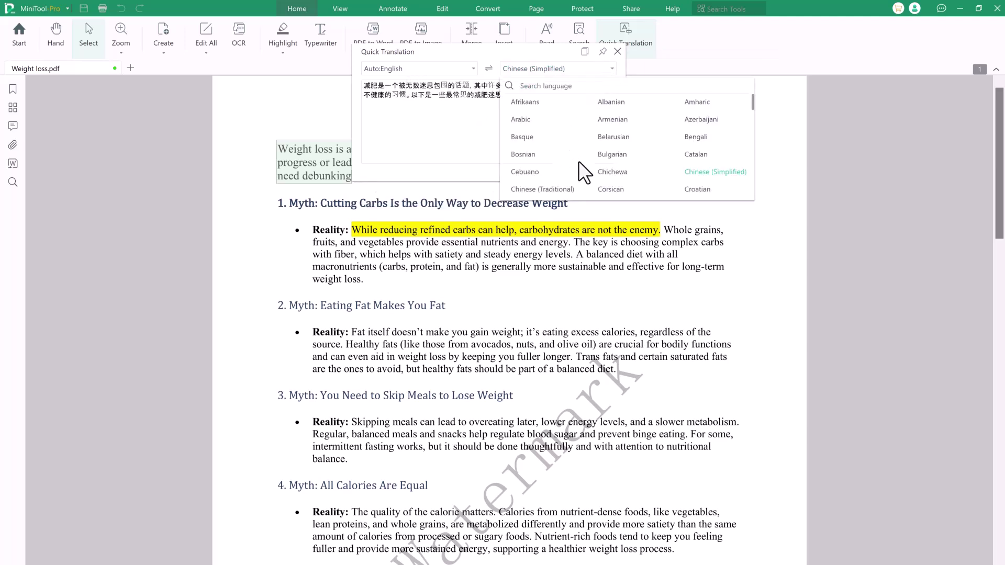
{"action": "scroll", "coordinate": [605, 164], "scroll_direction": "down", "scroll_amount": 10}
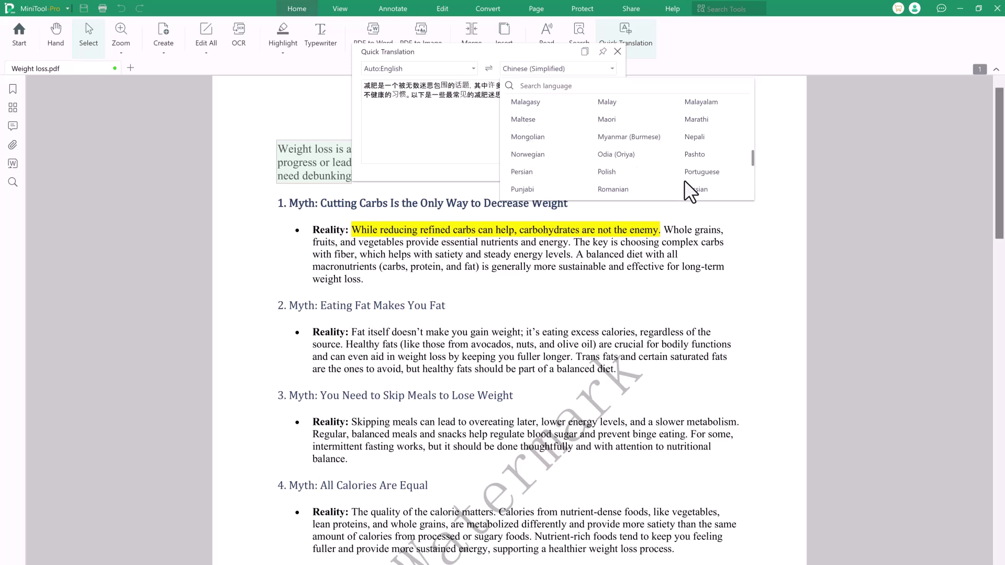
{"action": "left_click", "coordinate": [694, 189]}
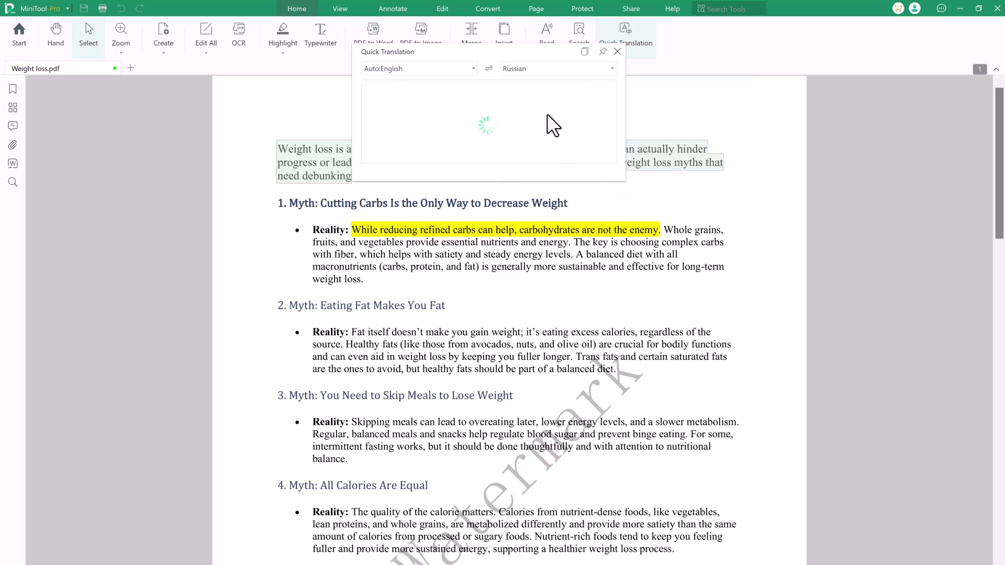
{"action": "left_click", "coordinate": [617, 52]}
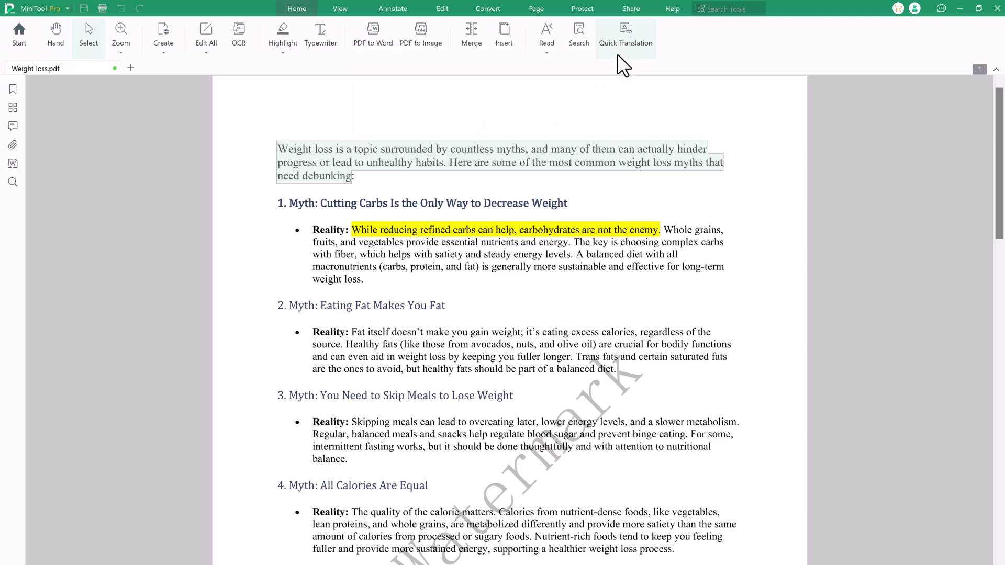
{"action": "left_click", "coordinate": [388, 189]}
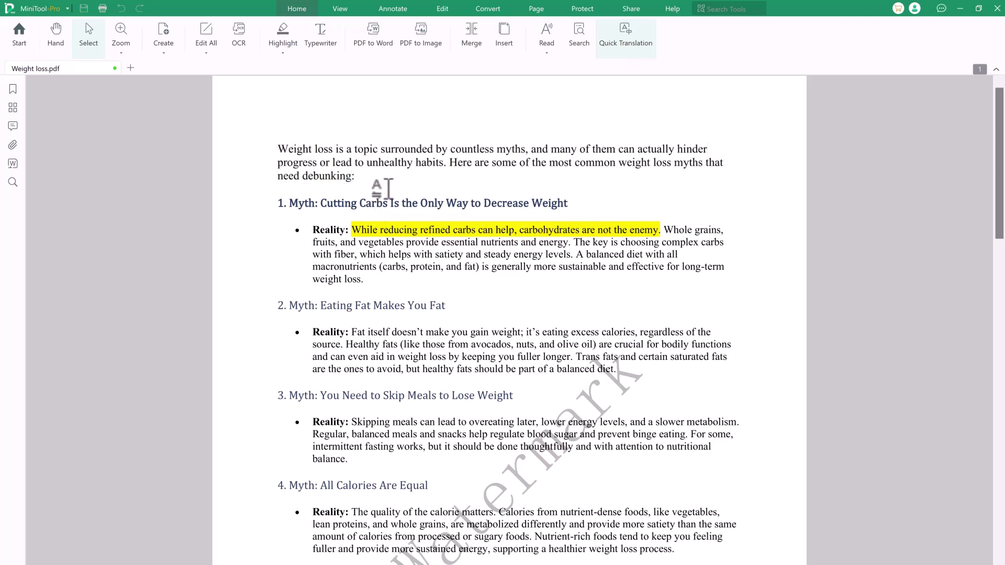
{"action": "left_click", "coordinate": [546, 38]}
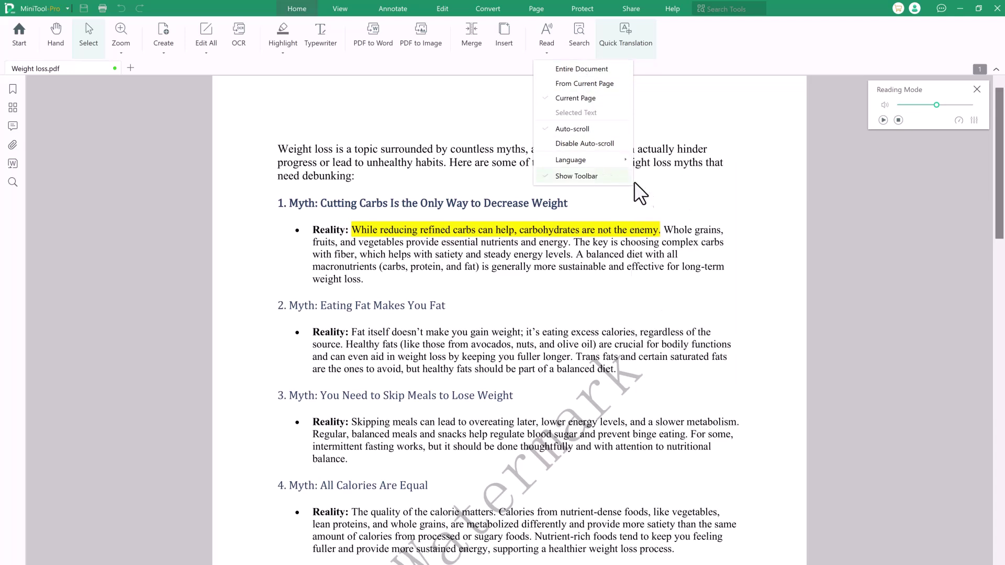
{"action": "left_click", "coordinate": [898, 121]}
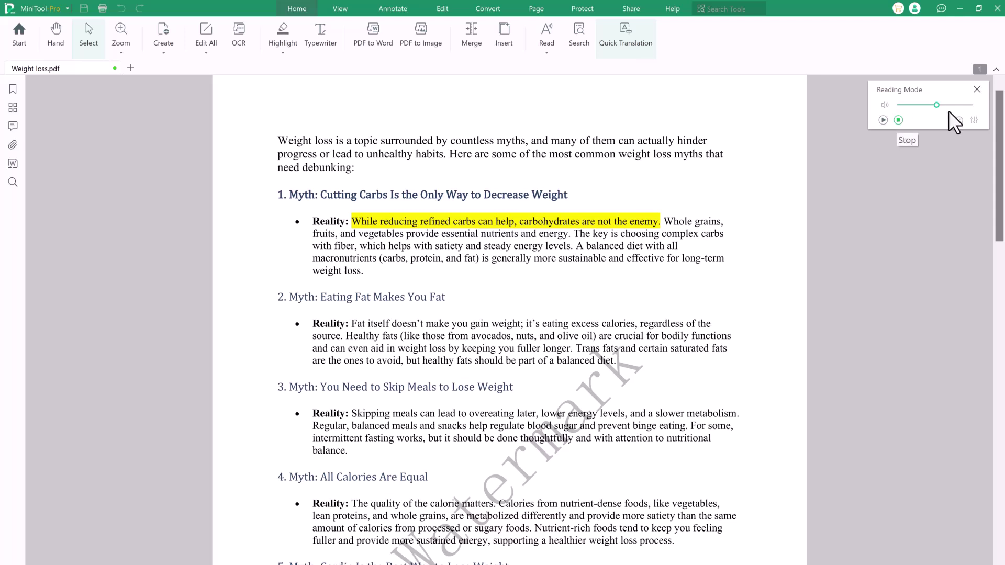
{"action": "left_click", "coordinate": [976, 90]}
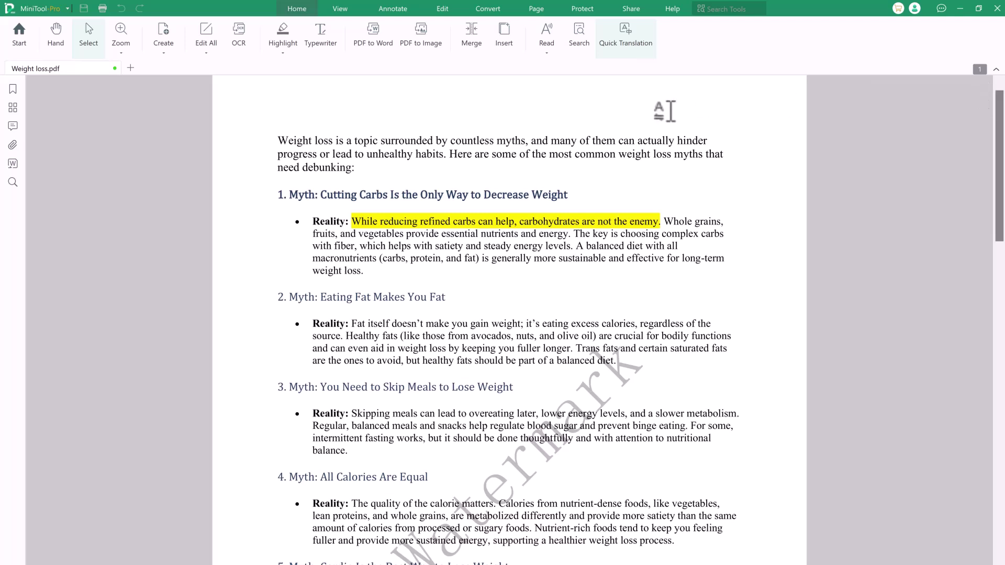